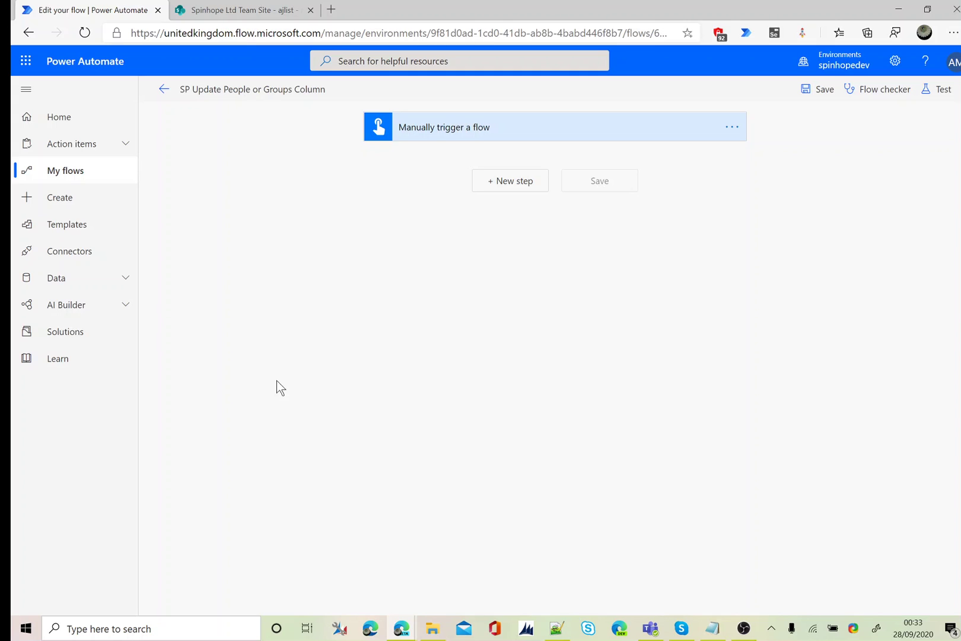
Open the ajlist list settings and scroll to its Columns section
left_click(255, 12)
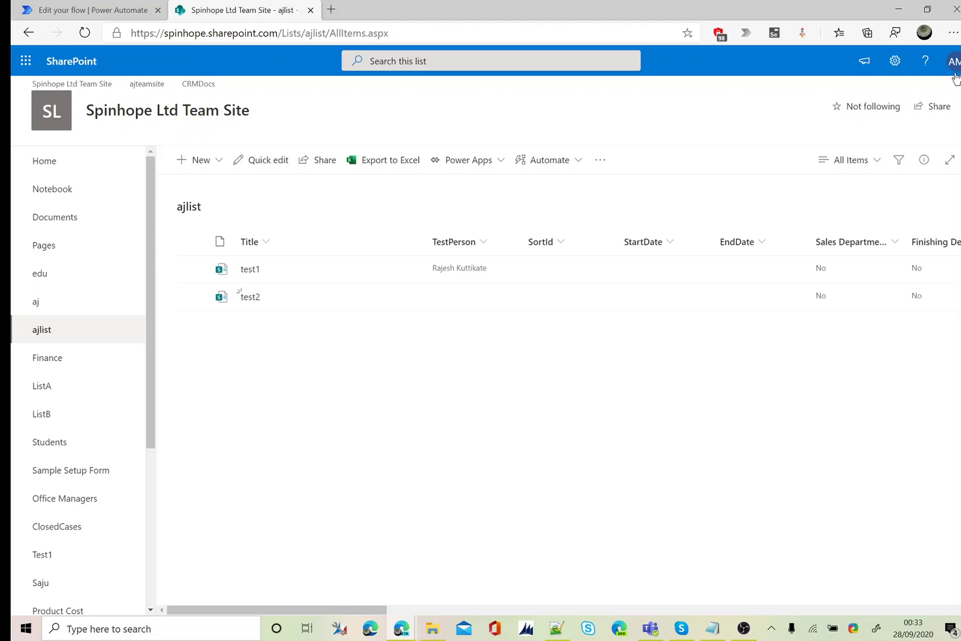
left_click(895, 61)
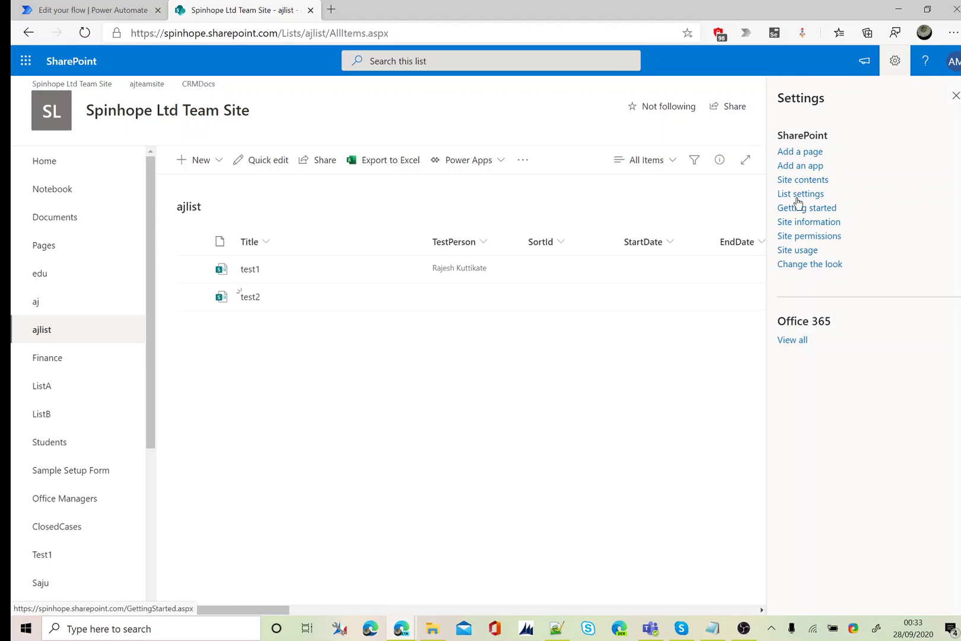
left_click(798, 194)
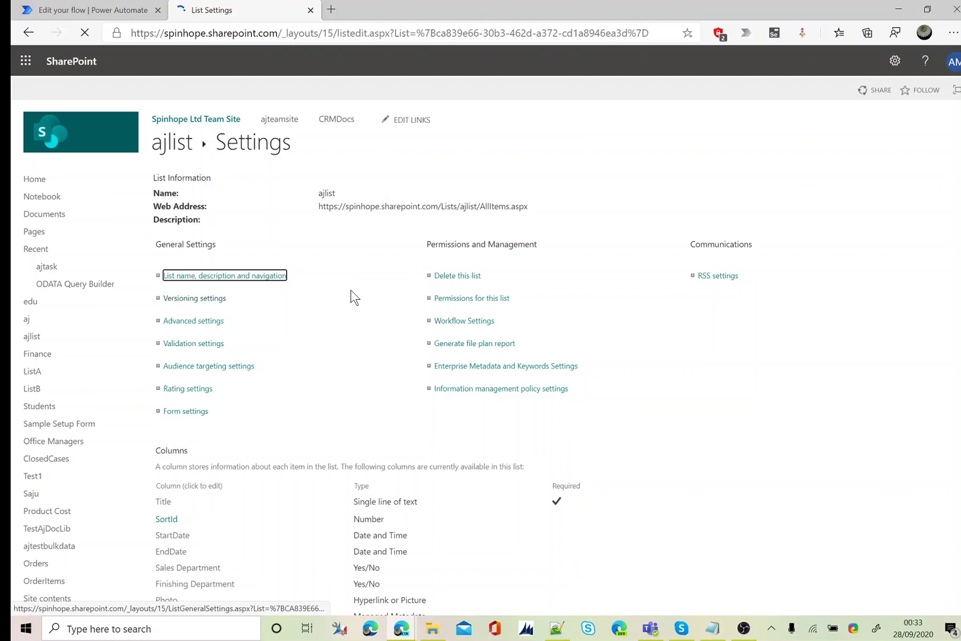
scroll(352, 295, "down", 5)
scroll(253, 498, "down", 3)
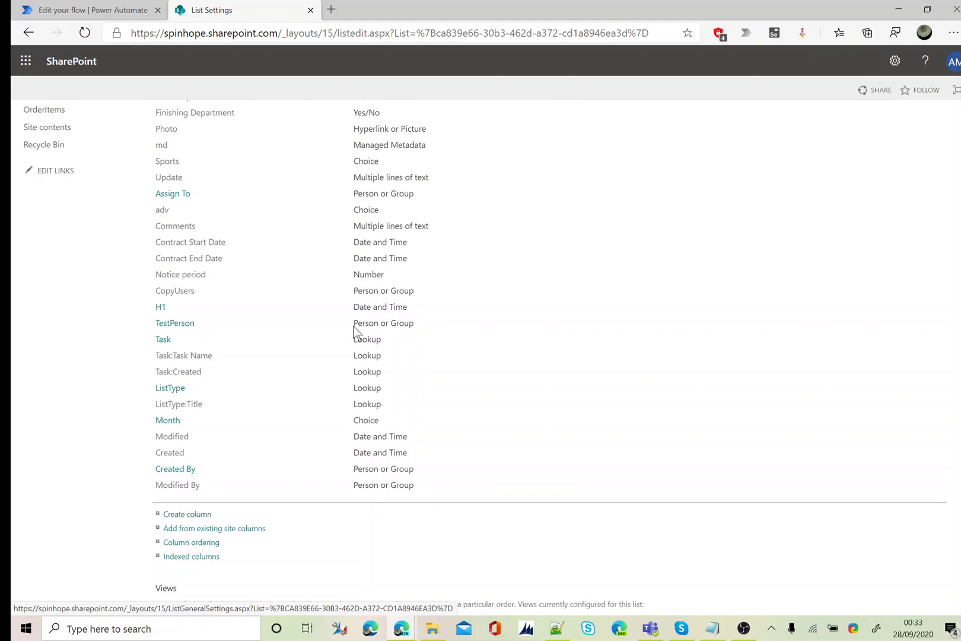
Check that TestPerson allows multiple selections, then return to the ajlist list
left_click(165, 325)
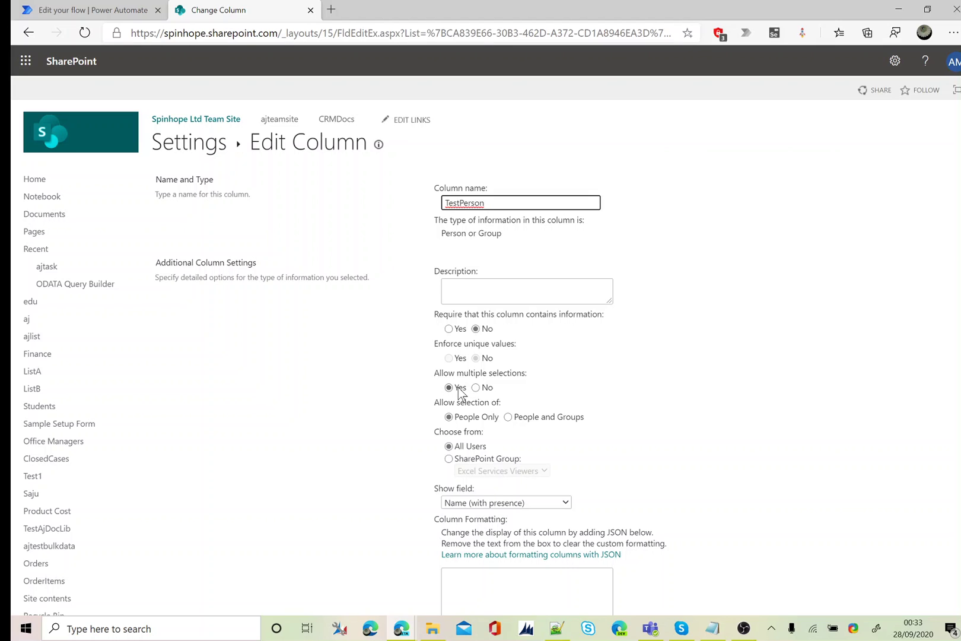
left_click(177, 143)
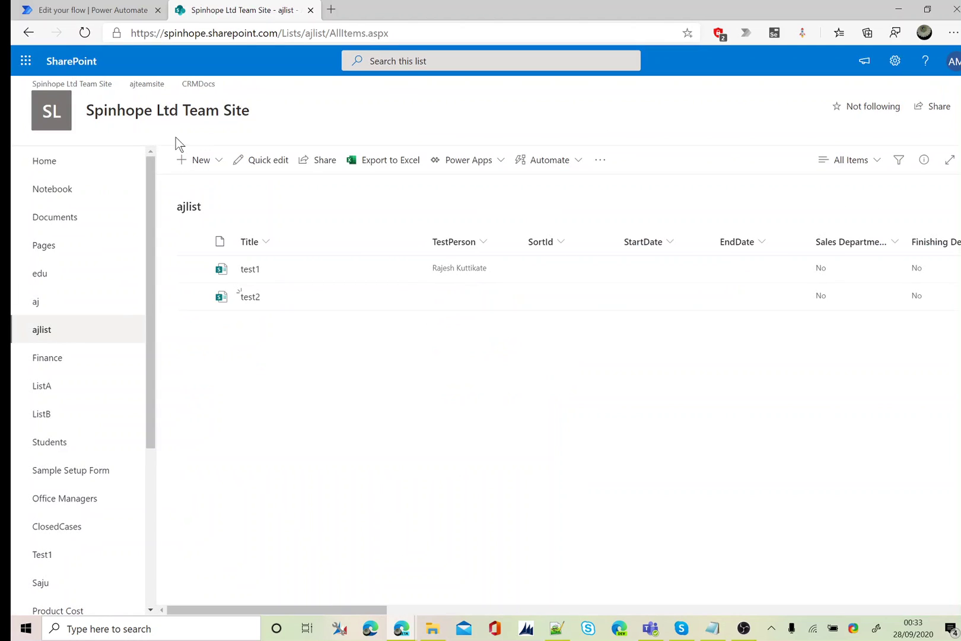
Add a SharePoint Get items action beneath the manual trigger
left_click(132, 17)
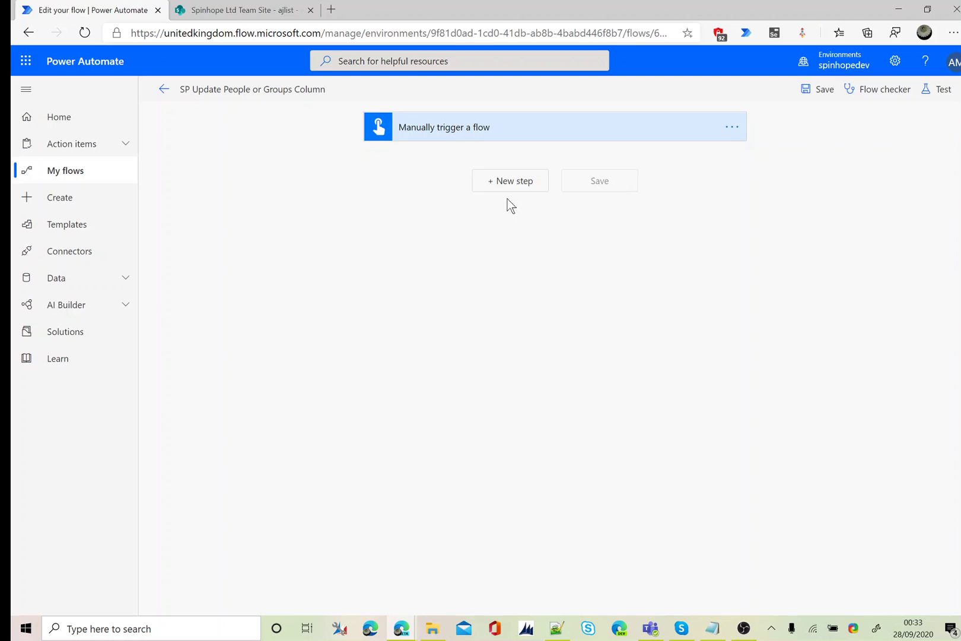
left_click(508, 181)
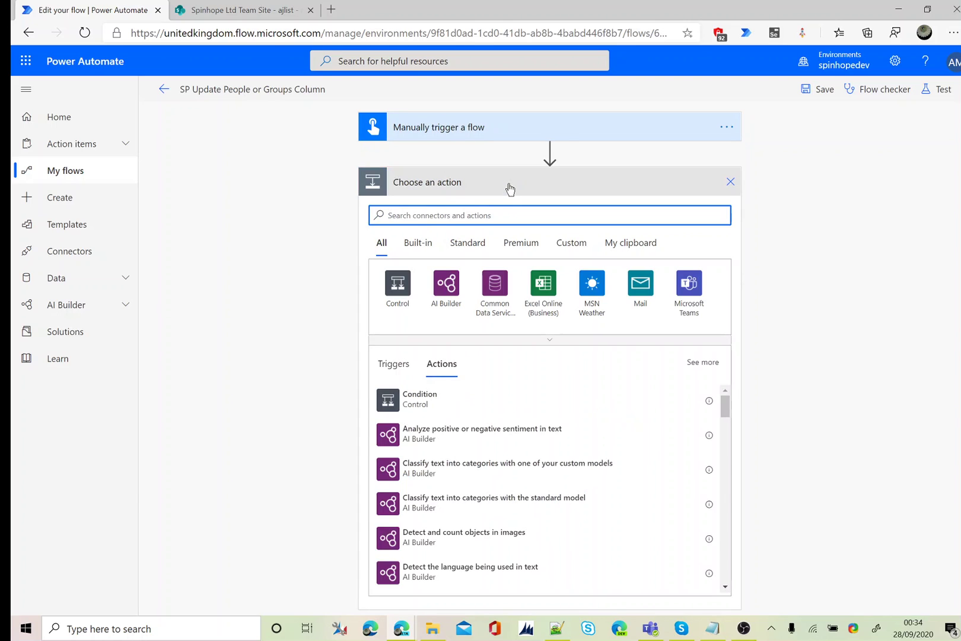
type("sharepoint")
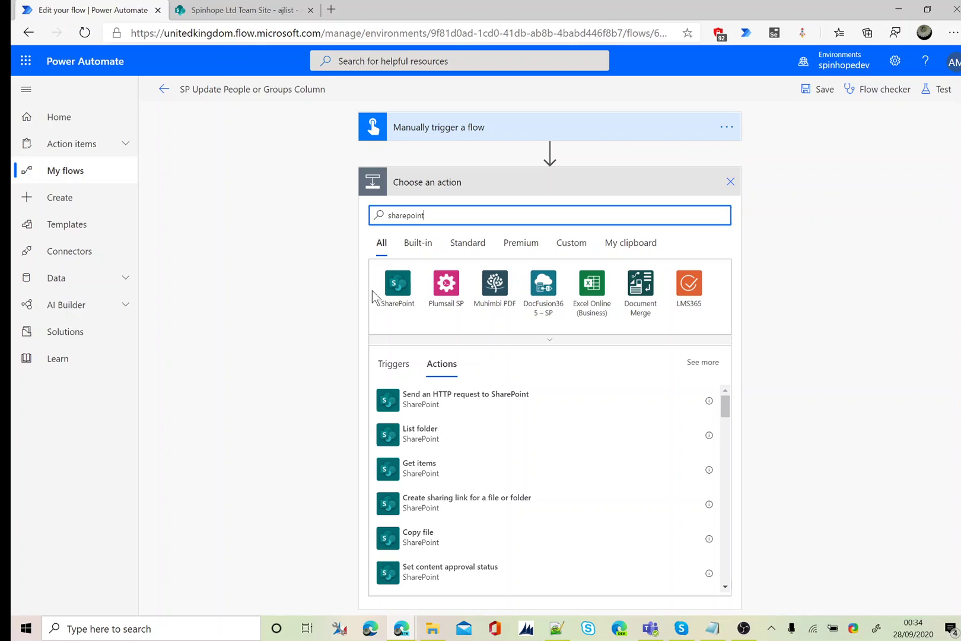
left_click(394, 285)
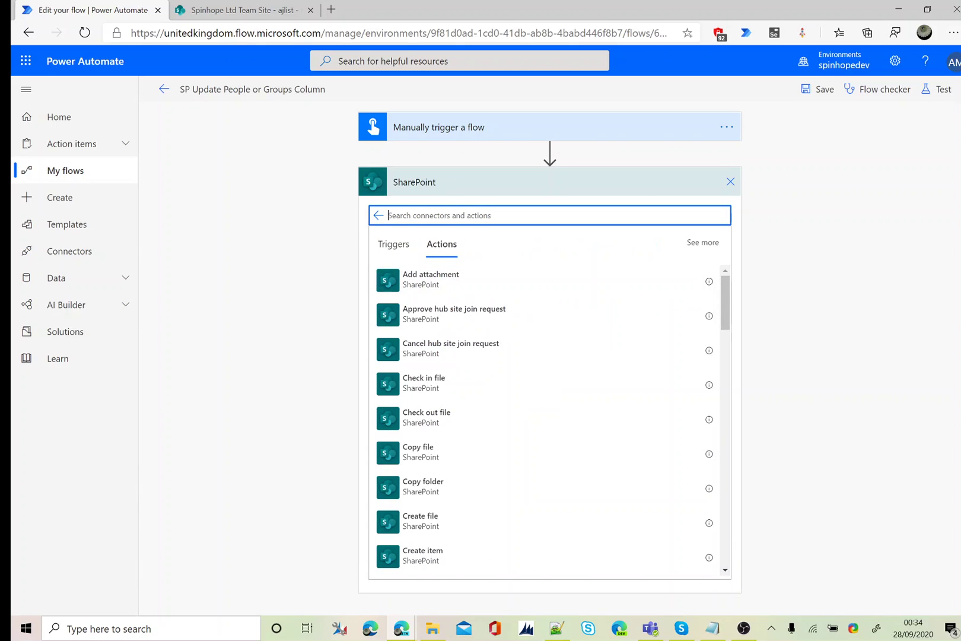
type("get tiem")
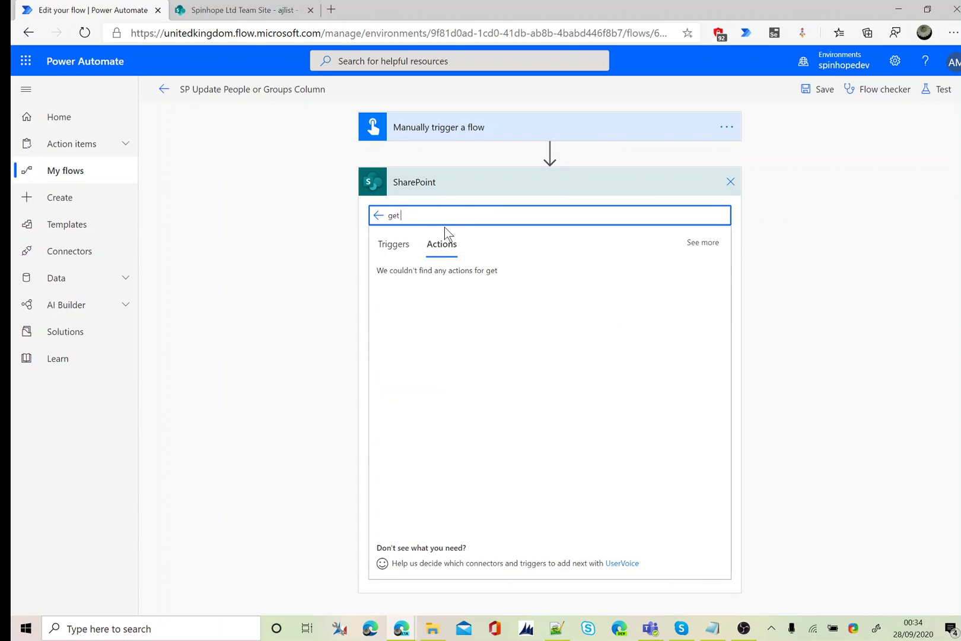
key("BackSpace")
key("BackSpace")
key("BackSpace")
key("BackSpace")
type("itme")
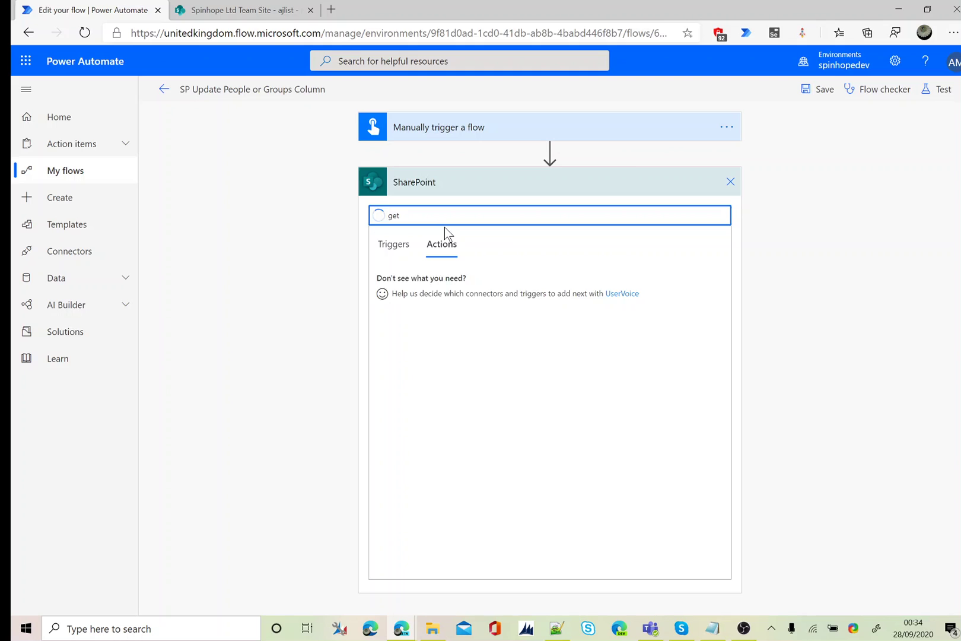
key("BackSpace")
key("BackSpace")
type("ems")
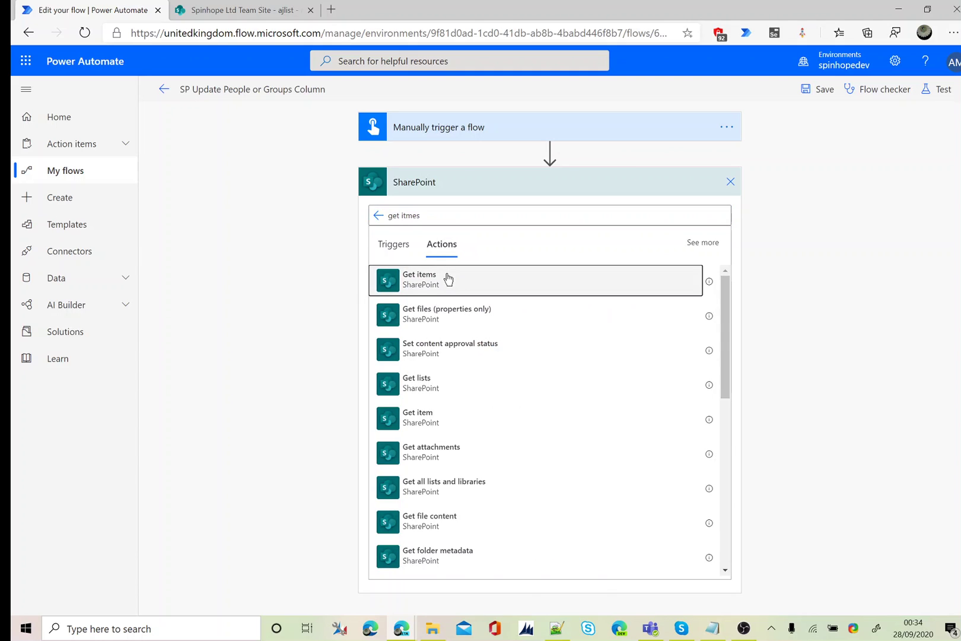
left_click(448, 280)
Point Get items at the ajlist list on Spinhope Ltd Team Site
left_click(721, 213)
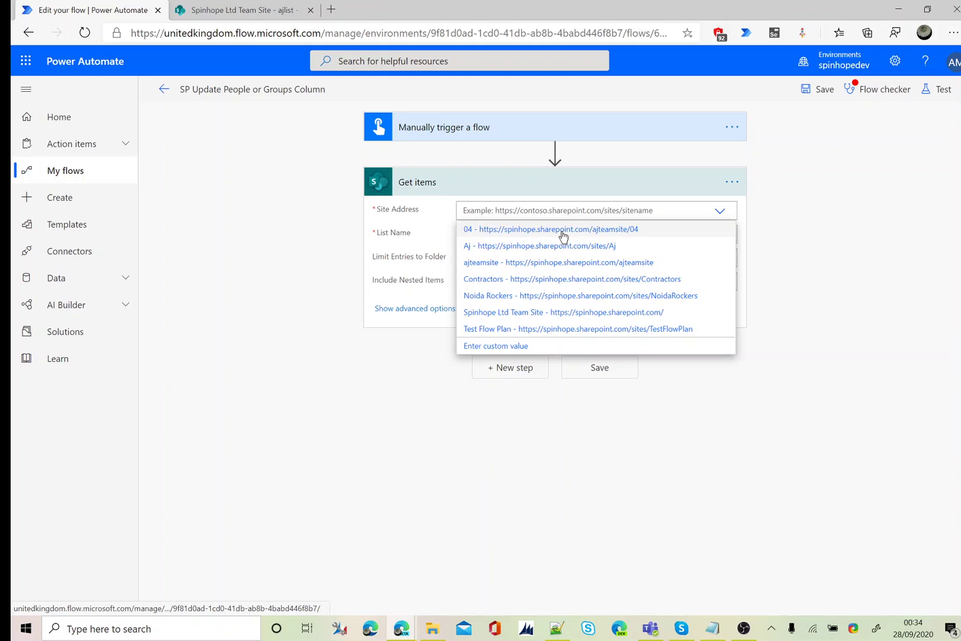
left_click(612, 313)
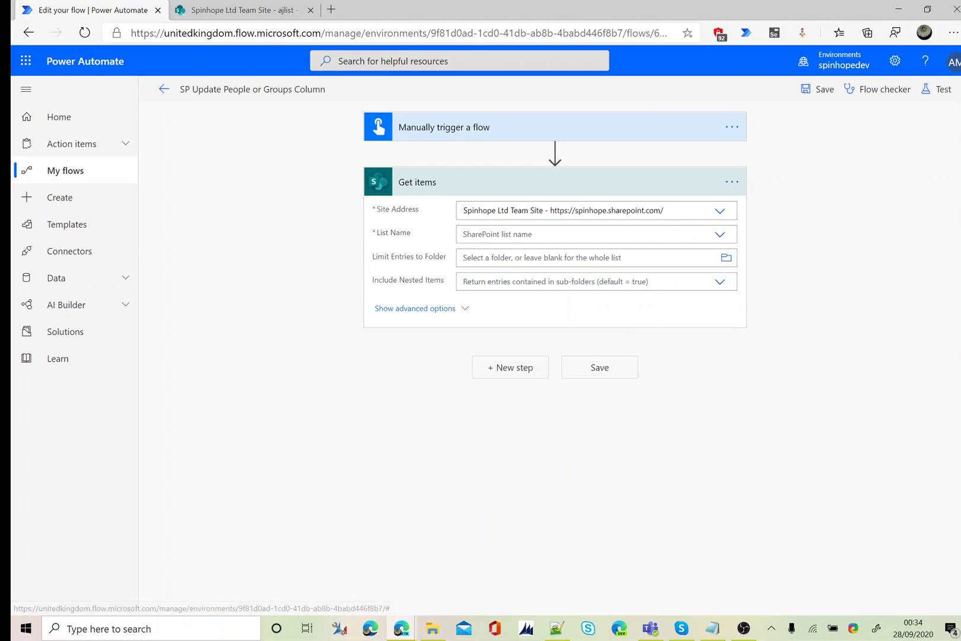
left_click(720, 236)
left_click(537, 255)
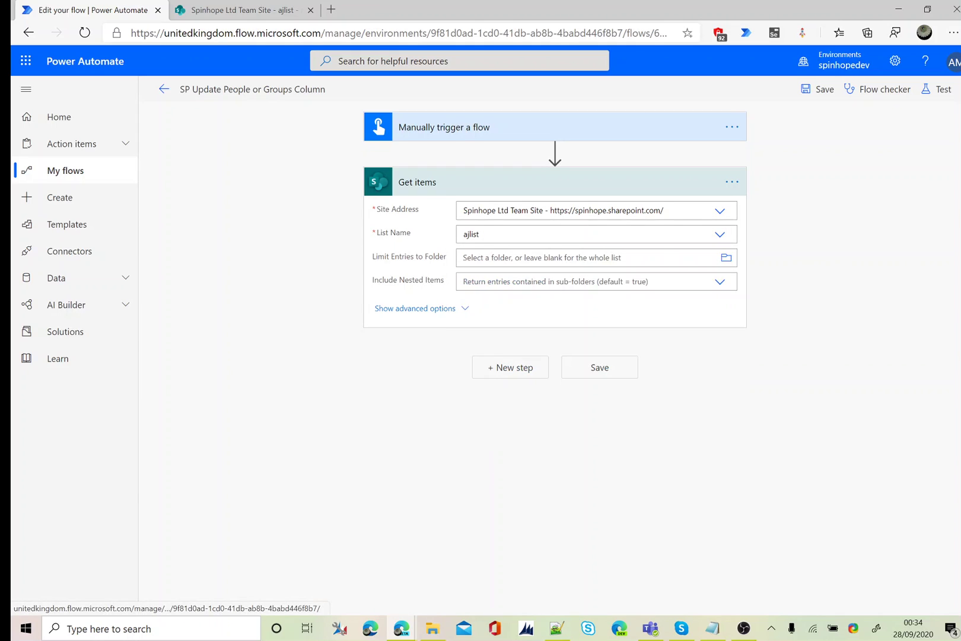
Show Get items advanced options and start the Filter Query Title eq 'Test2'
left_click(436, 308)
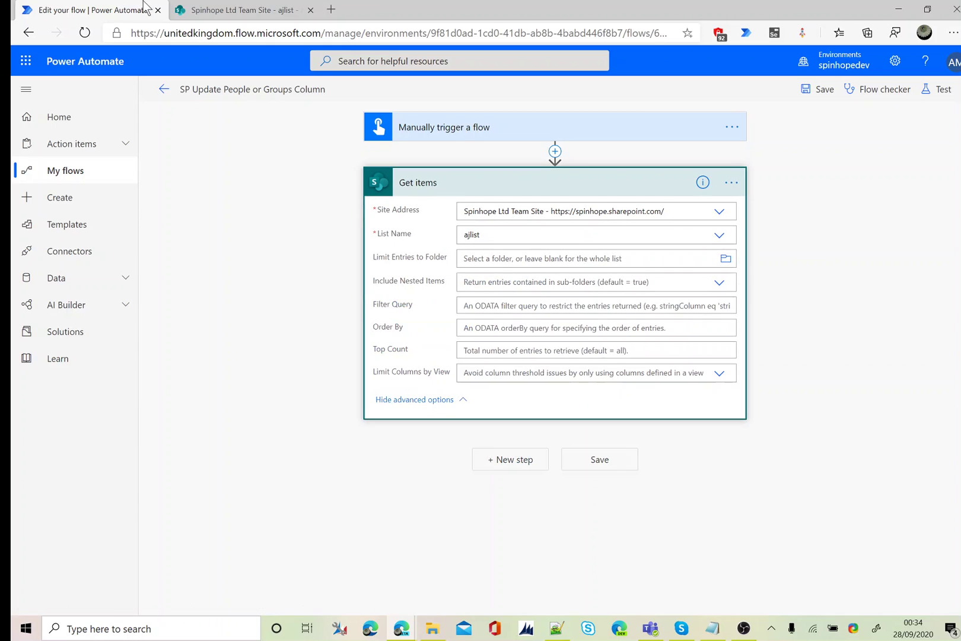
left_click(244, 11)
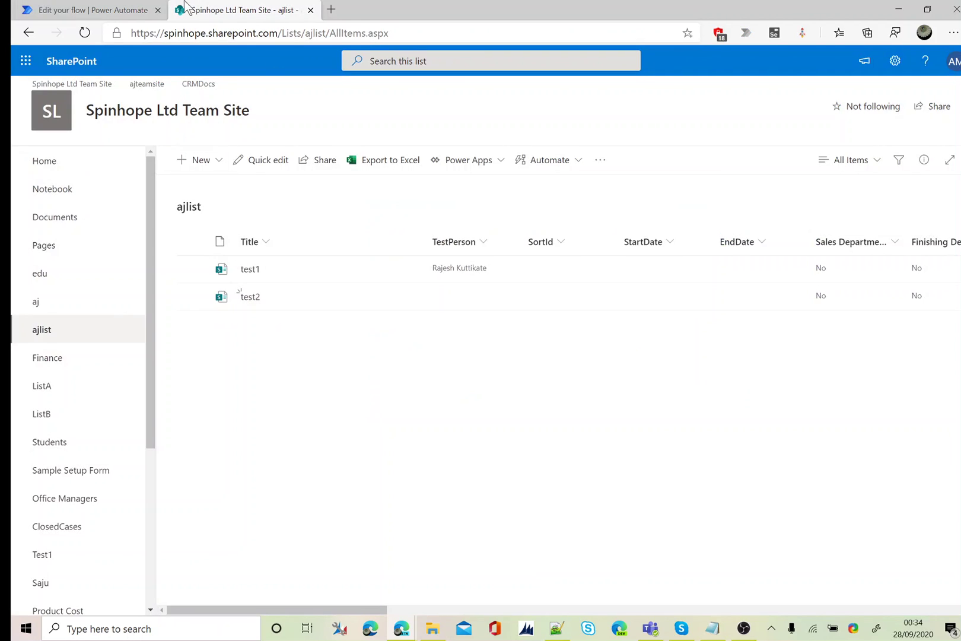
left_click(123, 12)
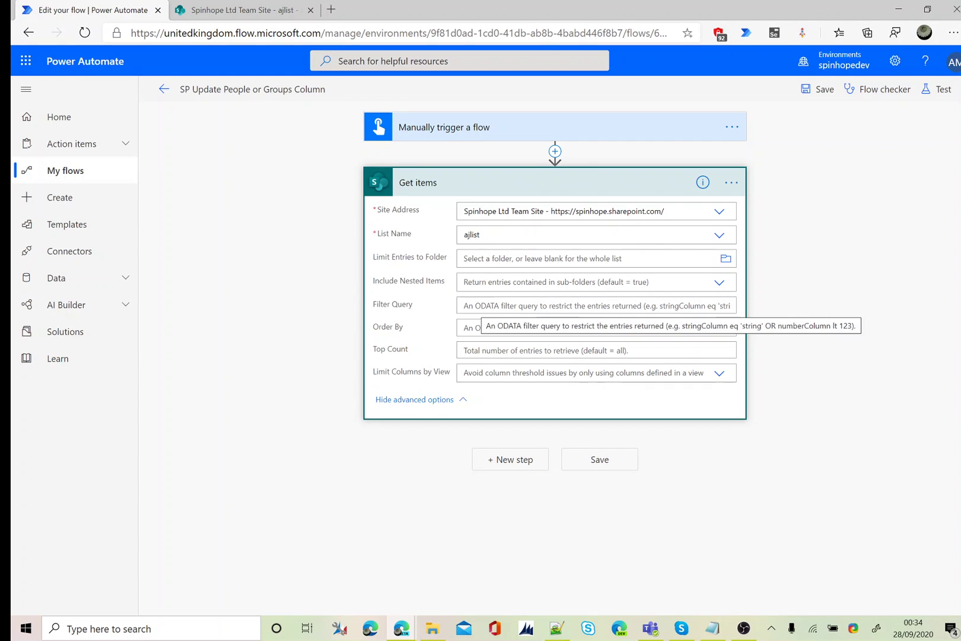
left_click(481, 305)
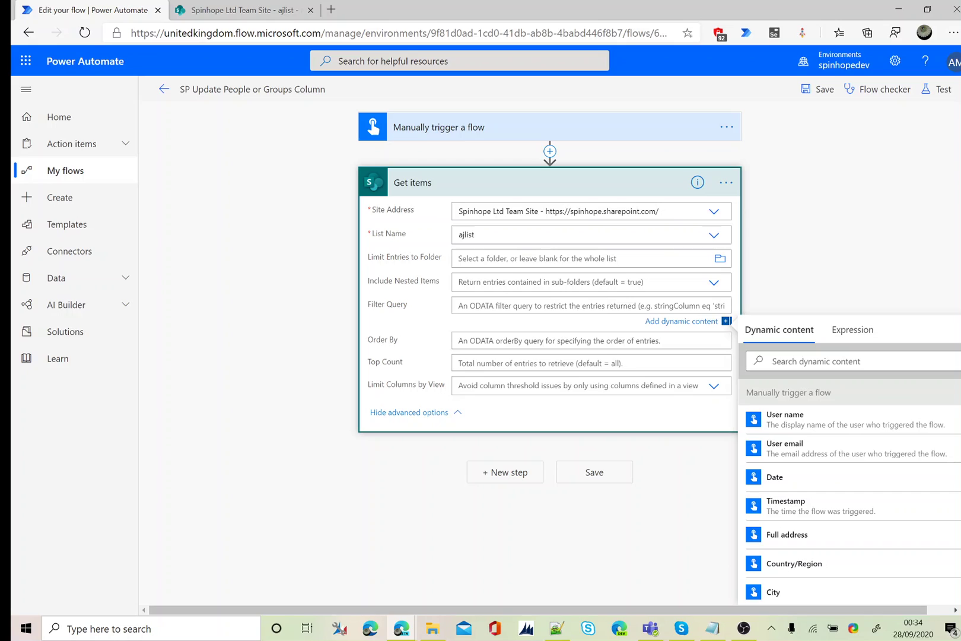
type("Title eq 'Test2")
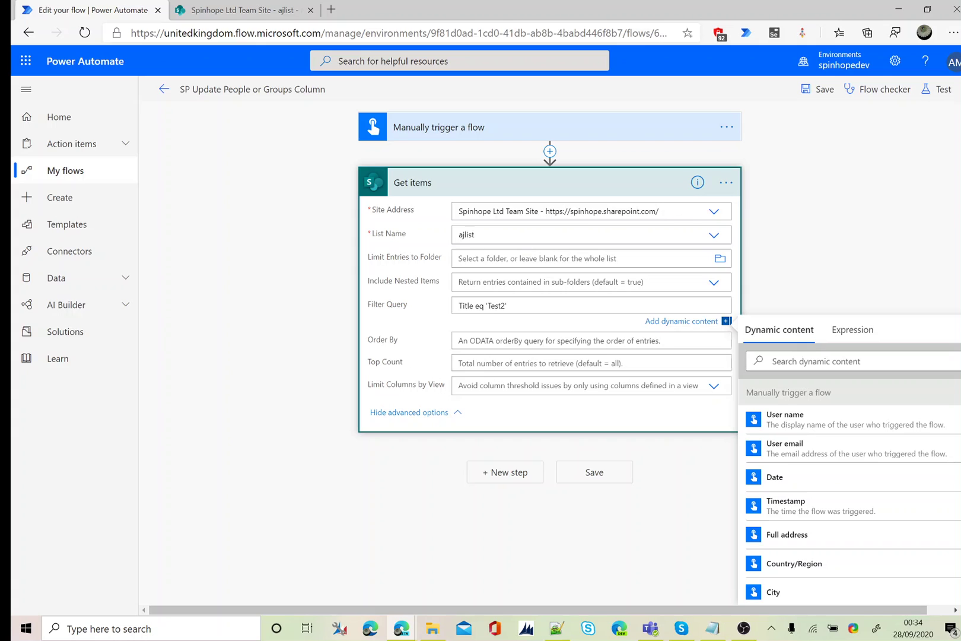
Add a SharePoint Update item action after Get items
left_click(498, 472)
type("up")
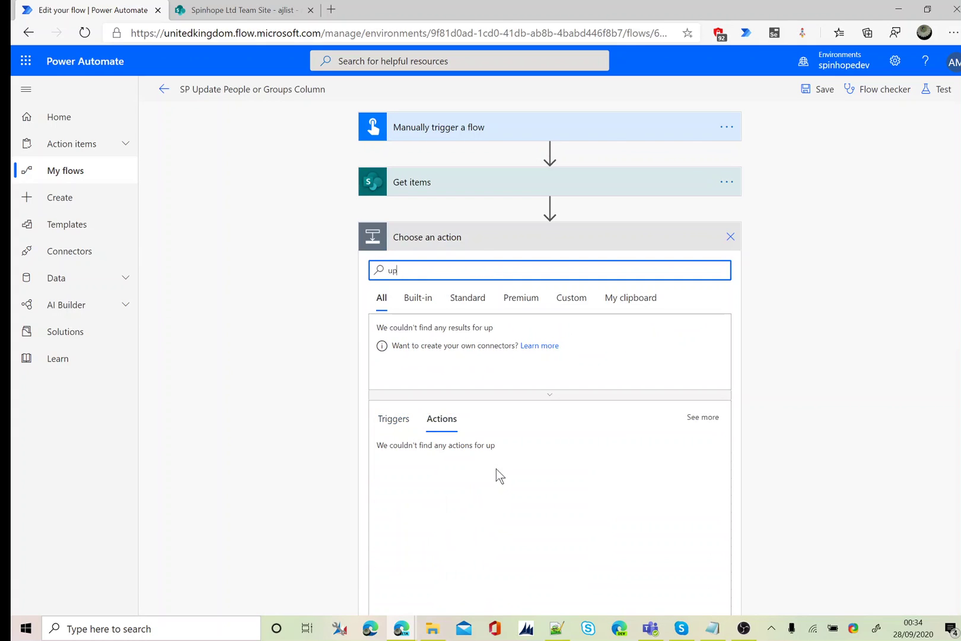
type("date time")
key("BackSpace")
key("BackSpace")
key("BackSpace")
key("BackSpace")
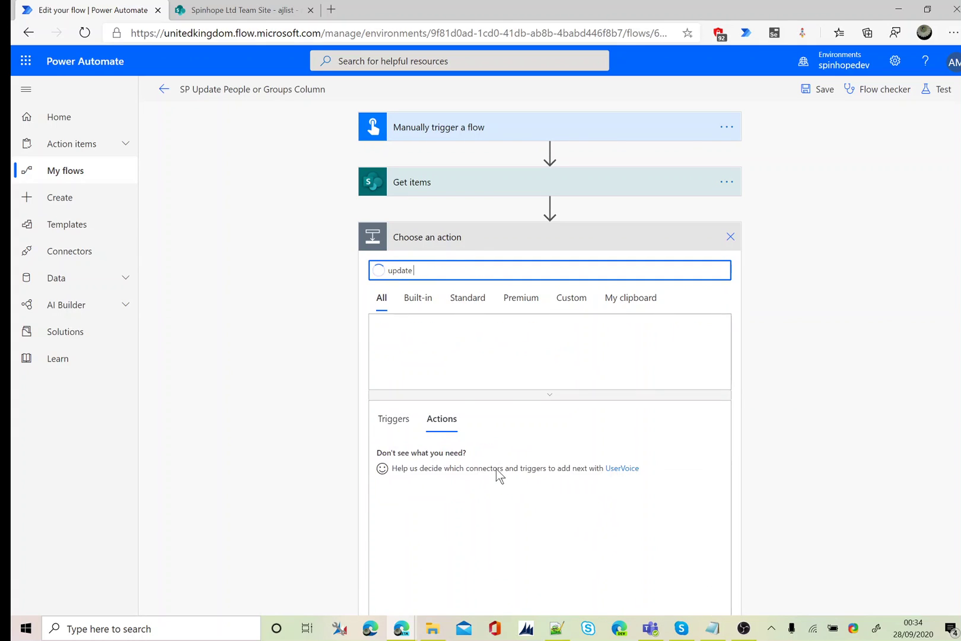
type("item")
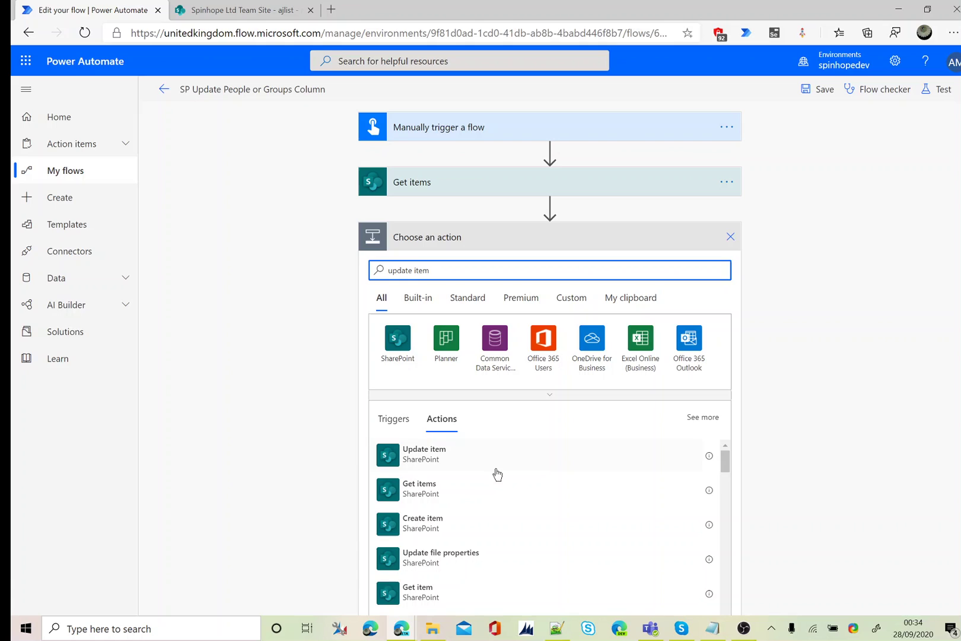
left_click(415, 462)
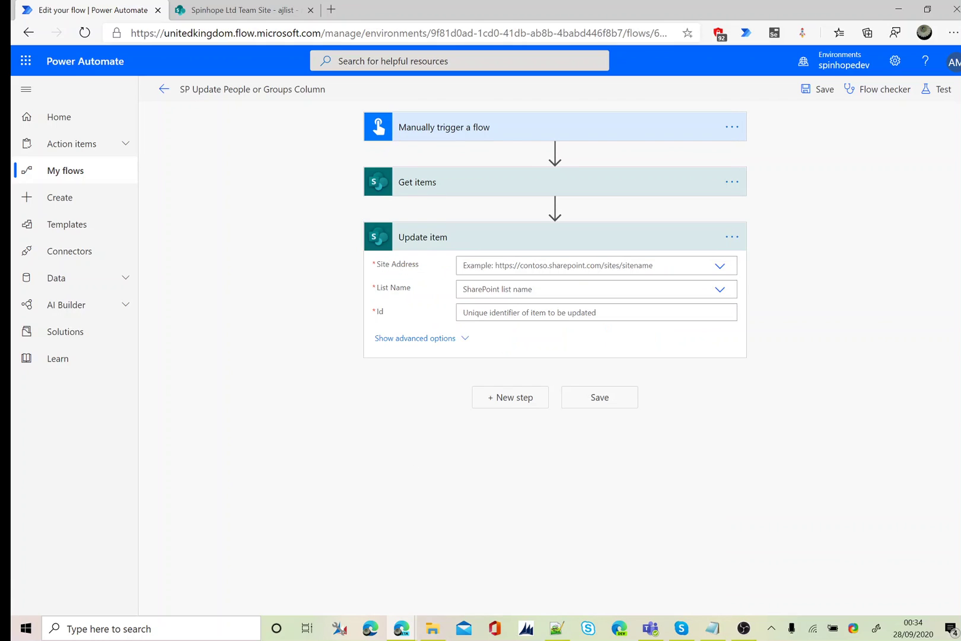
Target ajlist on Spinhope Ltd Team Site, with Id set from Get items' ID
left_click(719, 266)
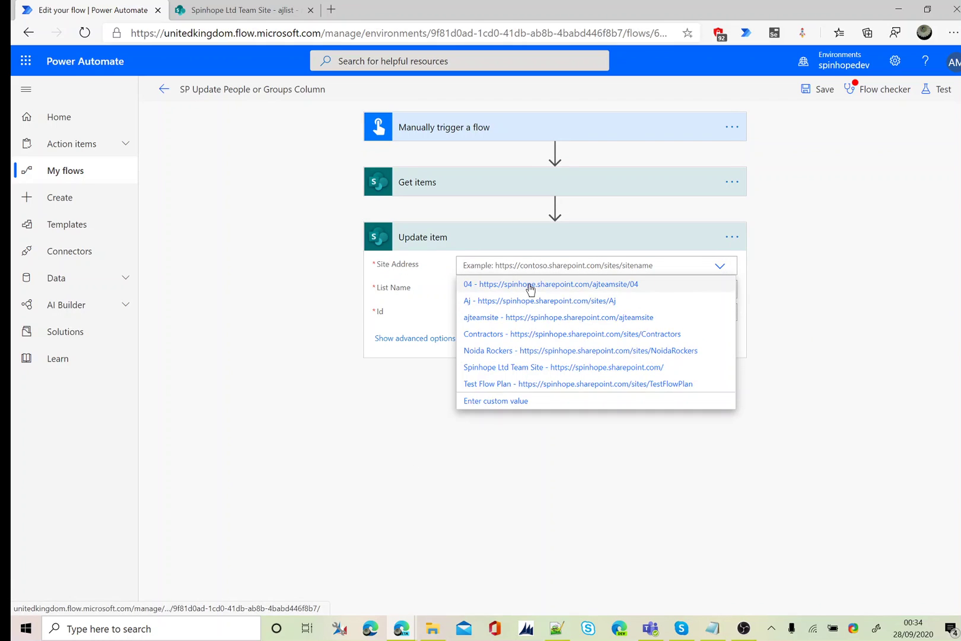
left_click(594, 366)
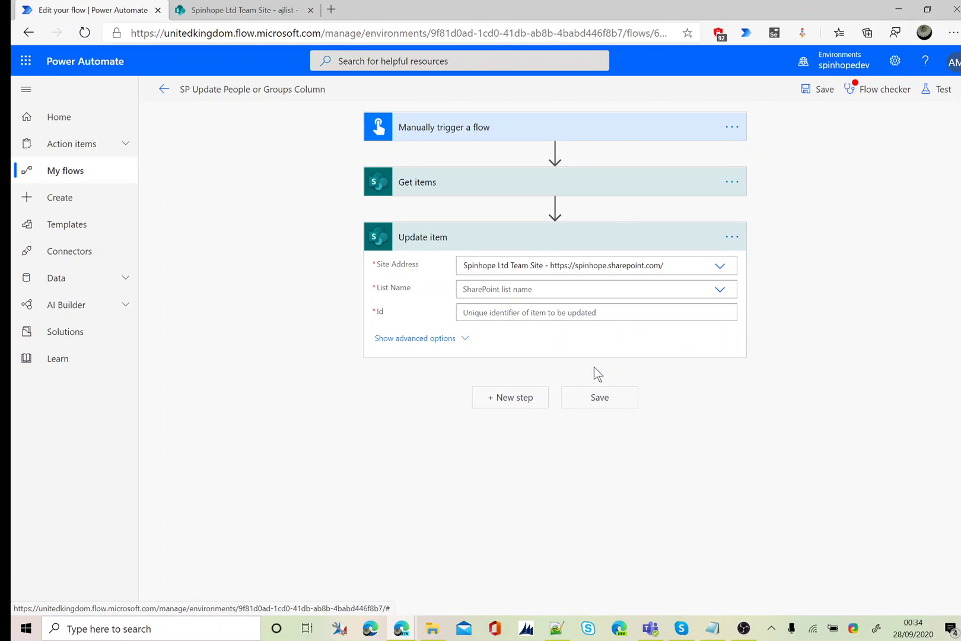
left_click(723, 294)
left_click(479, 308)
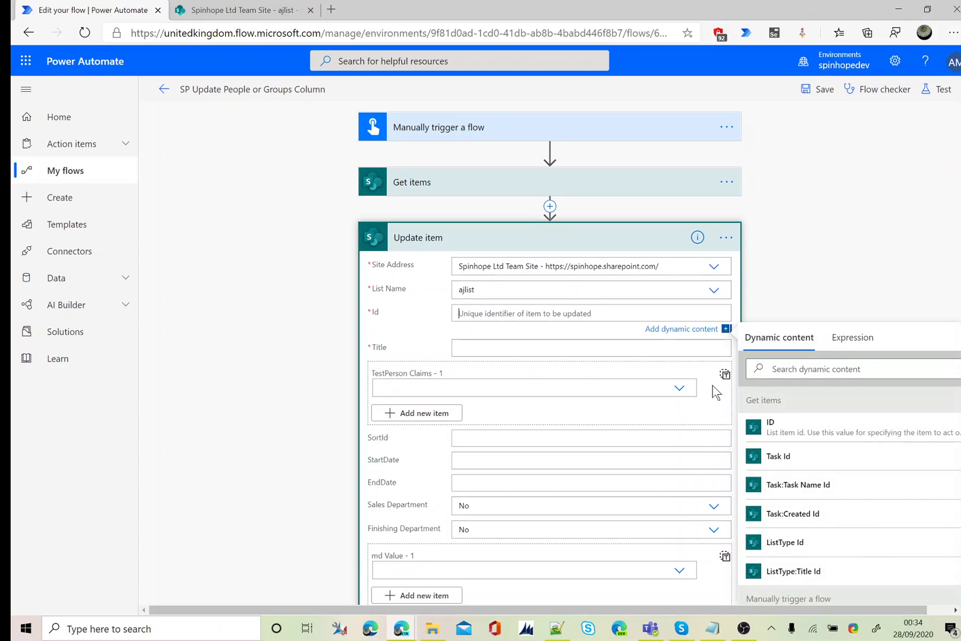
left_click(764, 427)
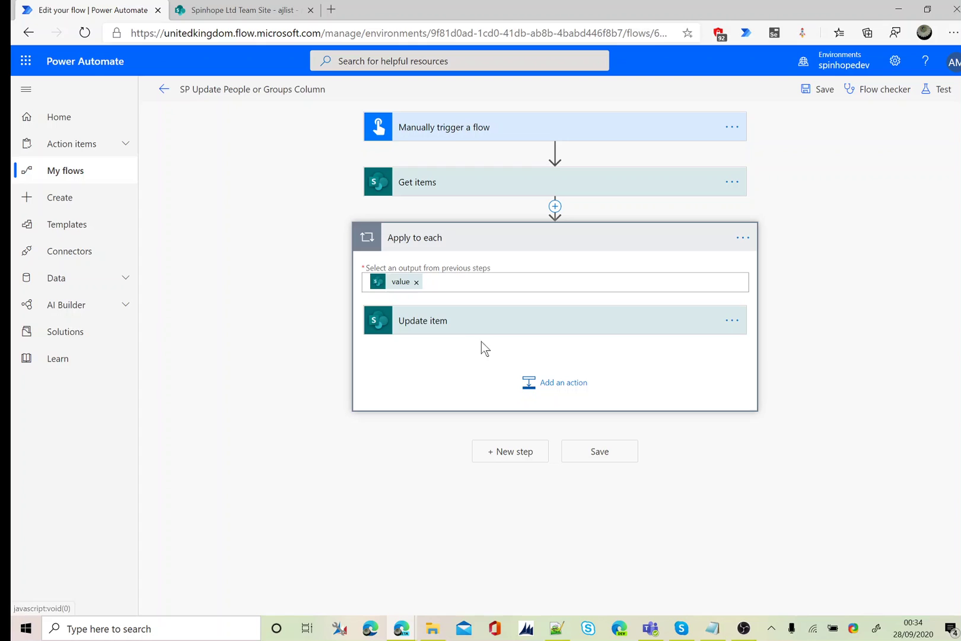
Fill the Update item Title field with the Title value from Get items
left_click(474, 328)
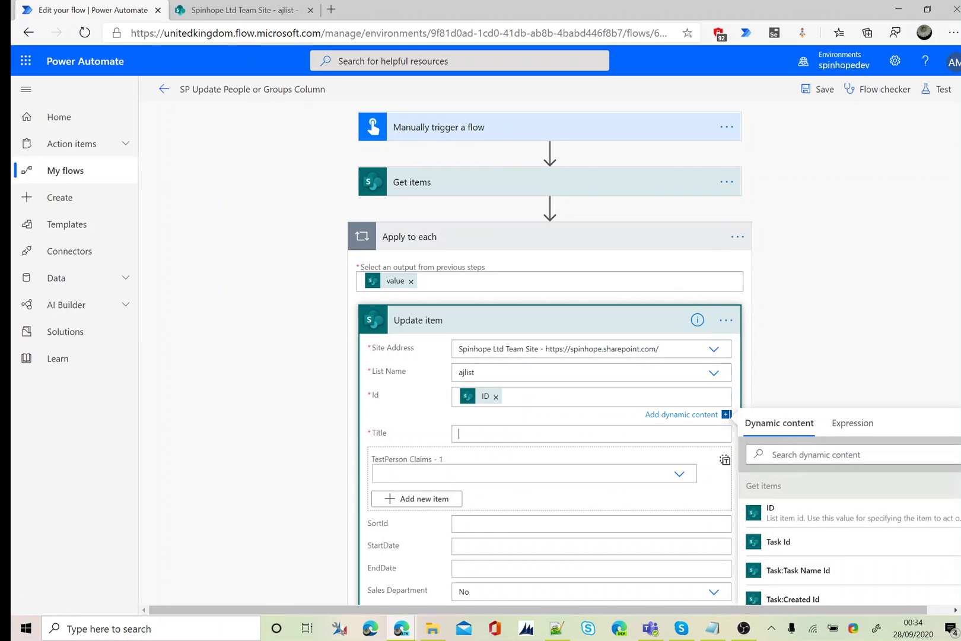
left_click(457, 431)
left_click(819, 477)
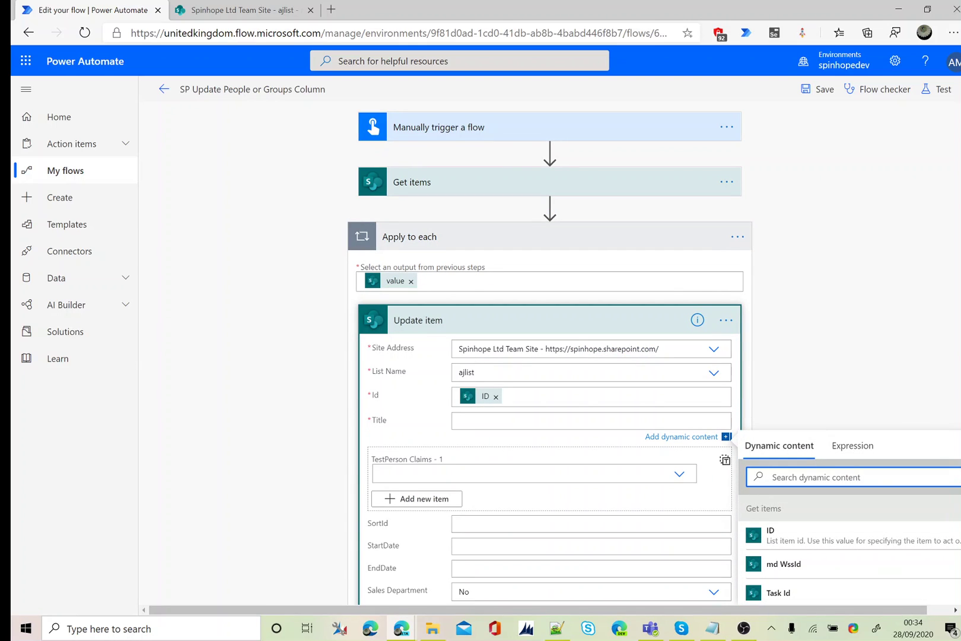
type("Title")
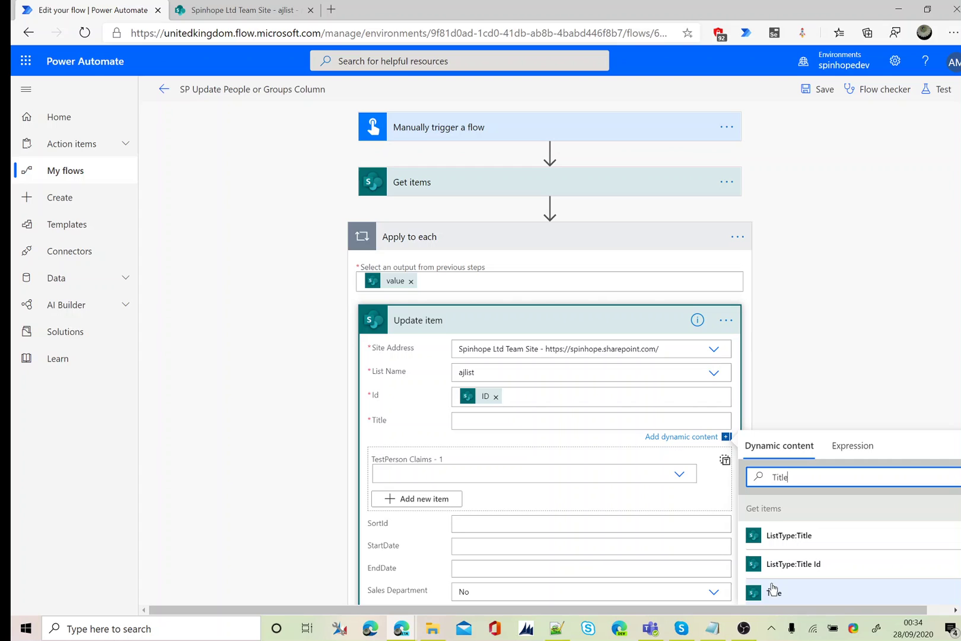
left_click(772, 592)
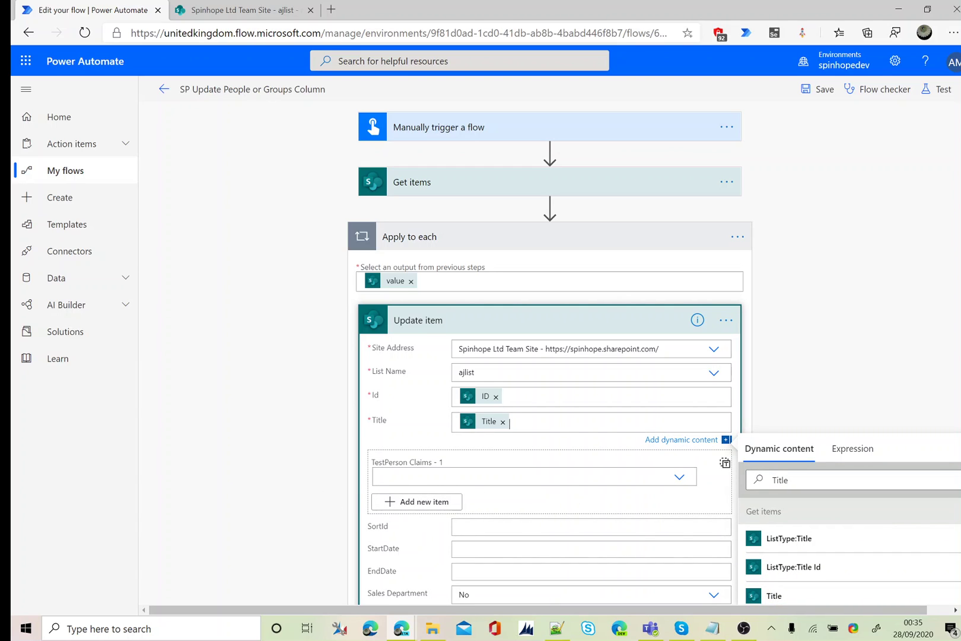
scroll(279, 442, "down", 2)
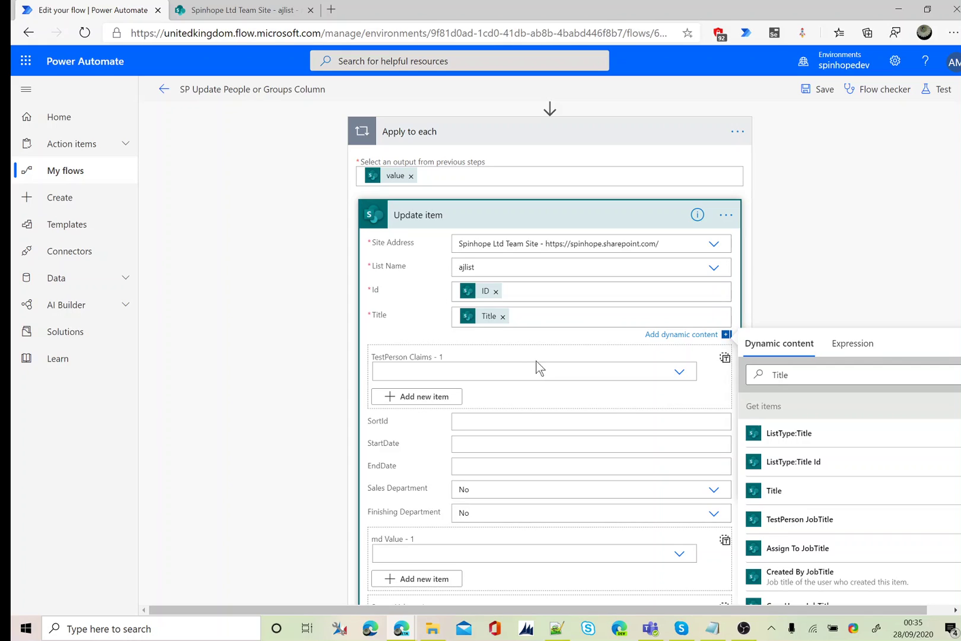
Enter the first person's email as a custom TestPerson claim; add and clear a second entry
left_click(679, 377)
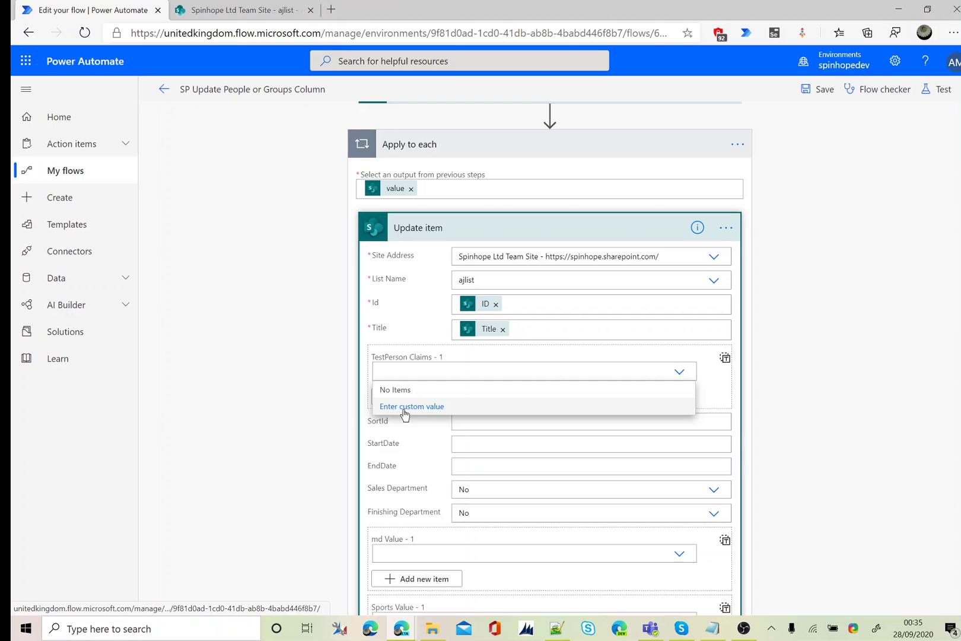
left_click(397, 408)
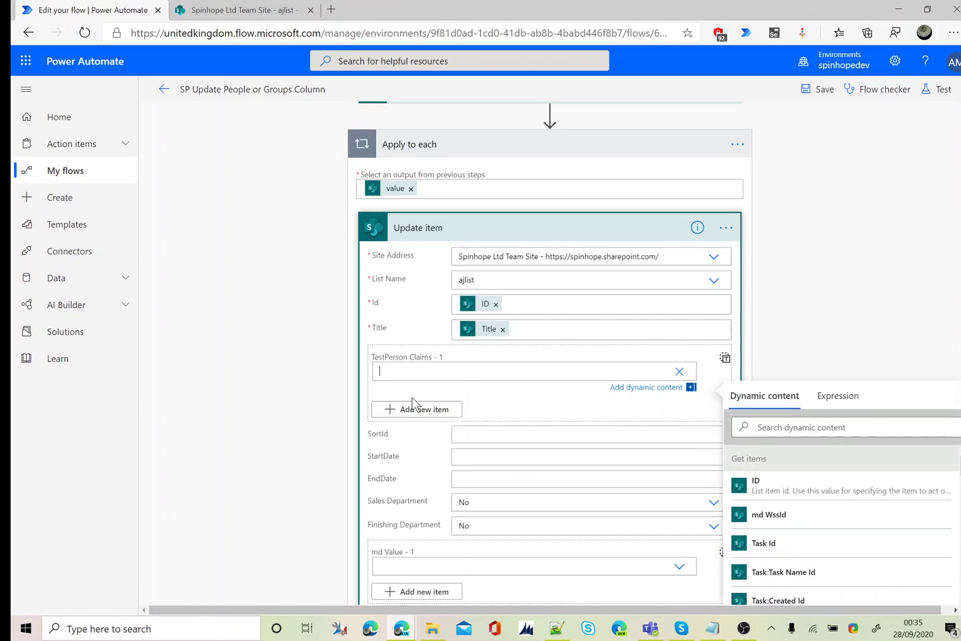
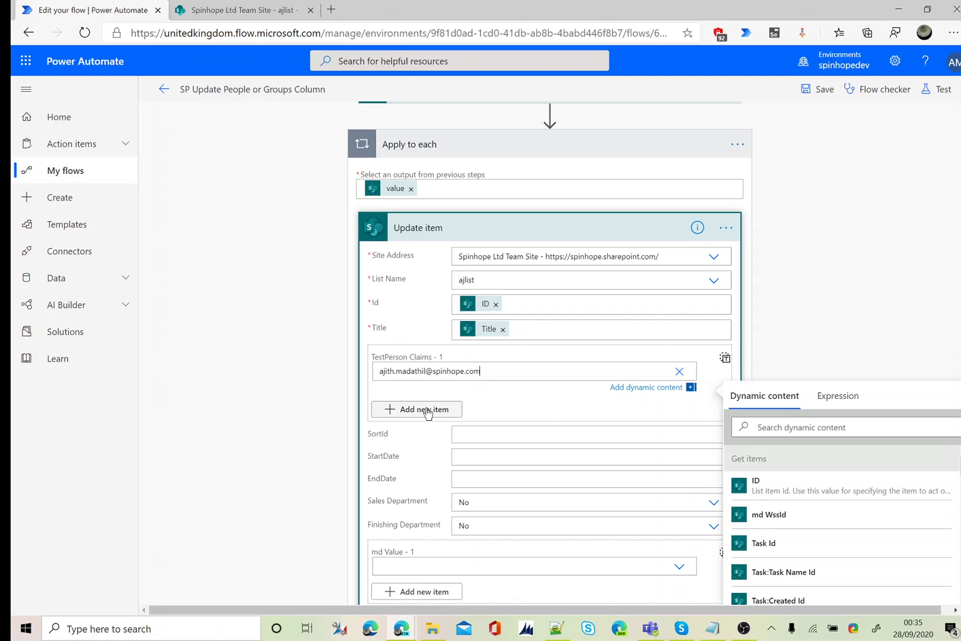
left_click(427, 409)
left_click(427, 384)
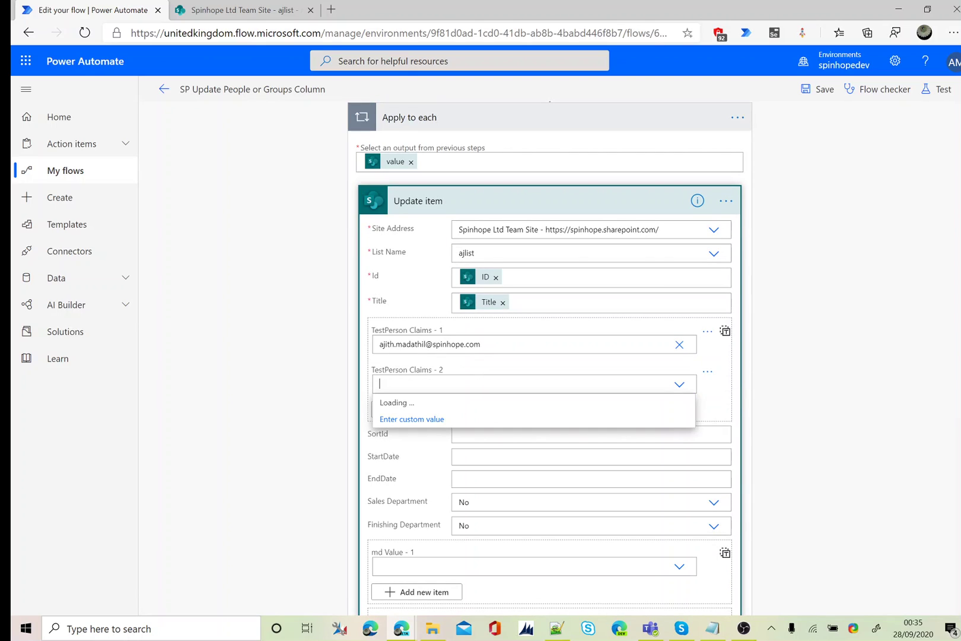
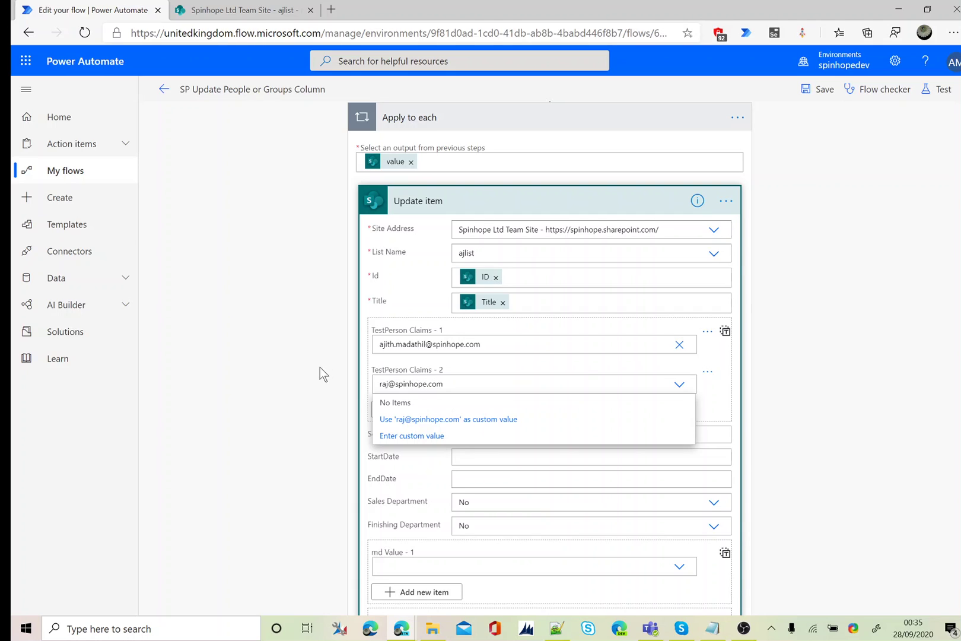
key("ctrl+a")
key("BackSpace")
Save and test-run the flow, check ajlist's TestPerson, then return to run history
left_click(936, 90)
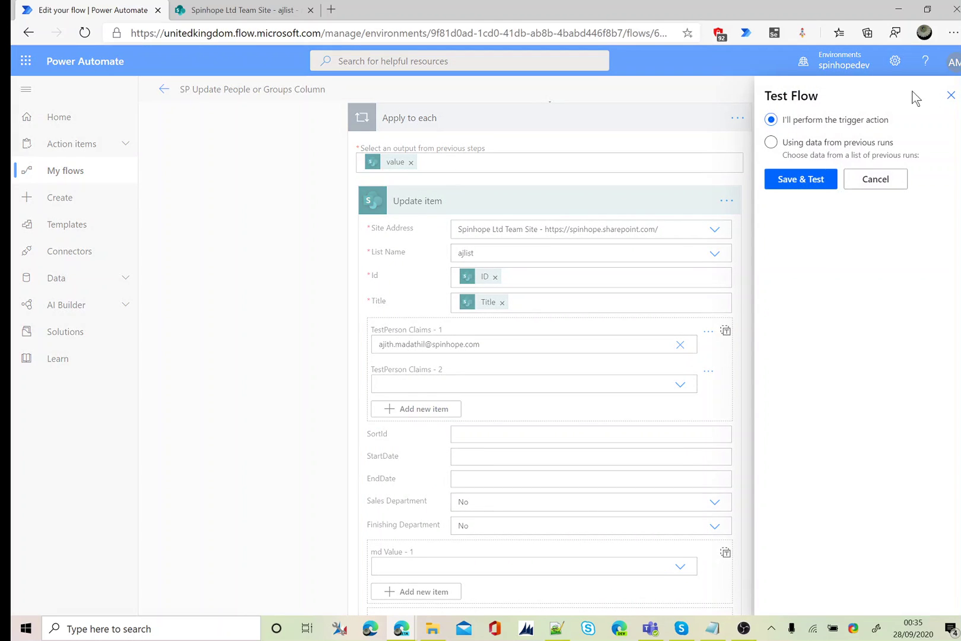
left_click(809, 181)
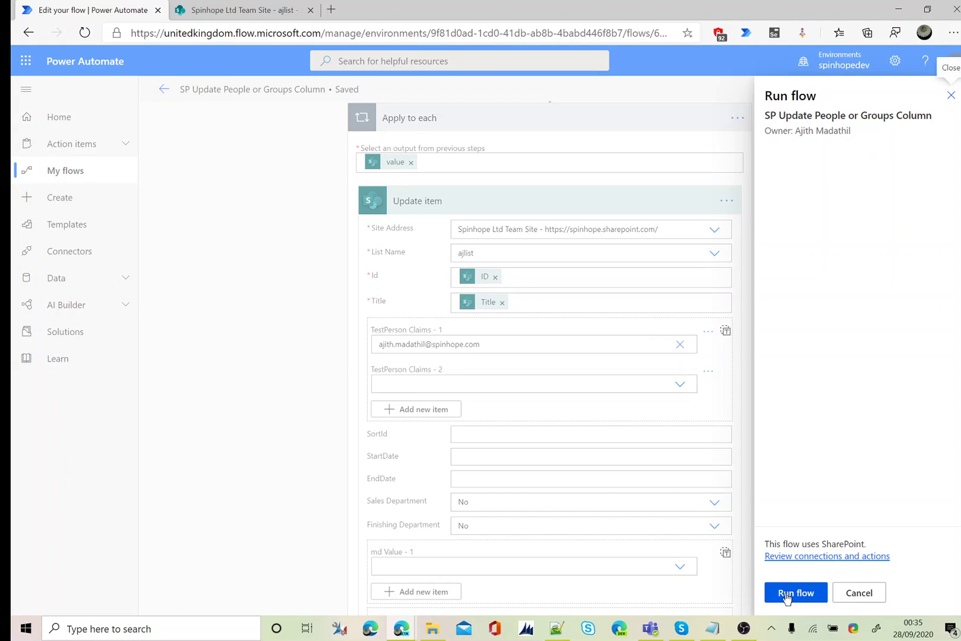
left_click(786, 593)
left_click(788, 594)
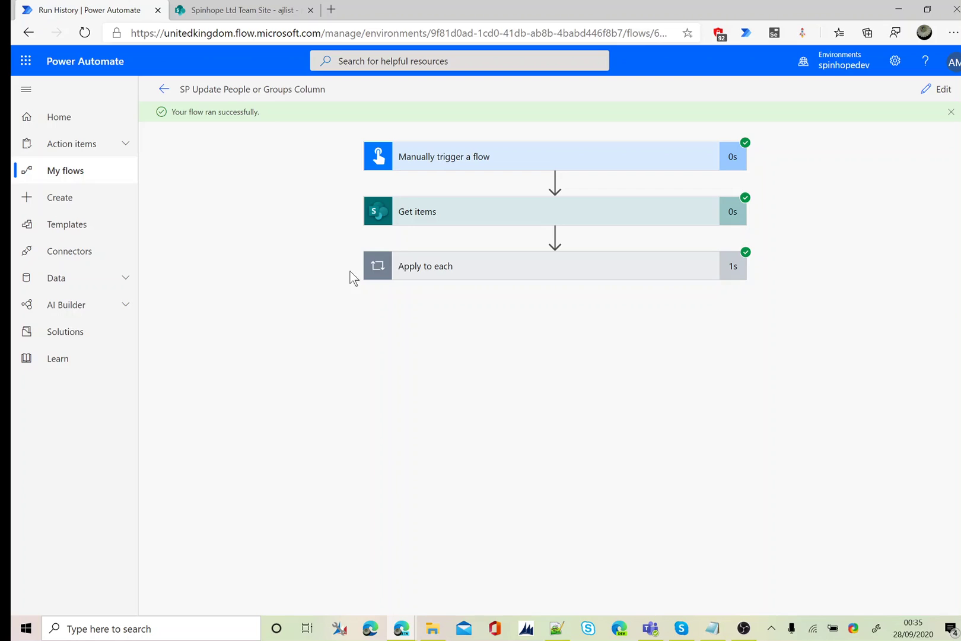
left_click(216, 11)
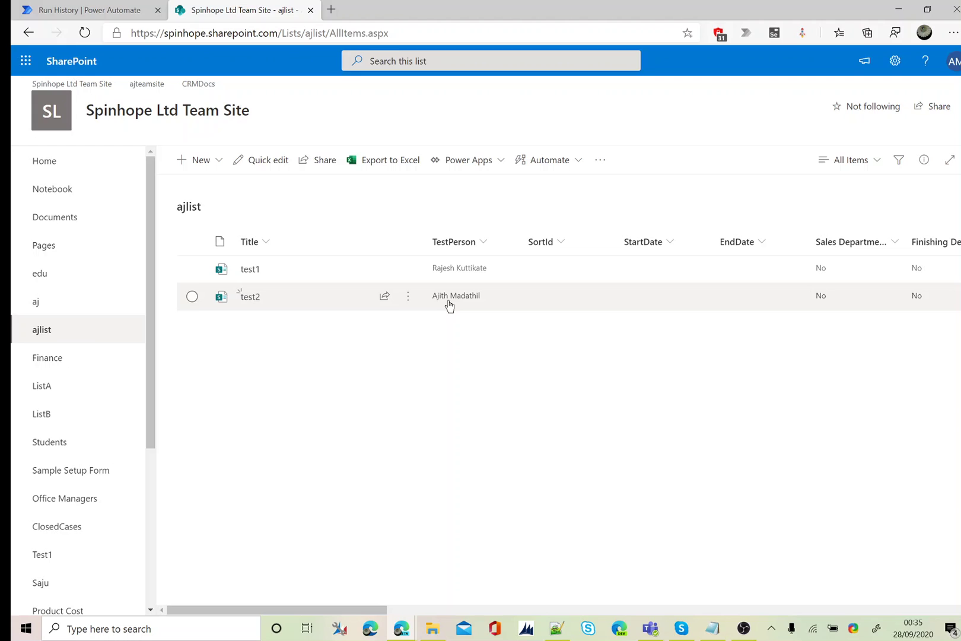
left_click(127, 11)
Enter the second person's email as a custom value in the second TestPerson Claims entry
left_click(936, 89)
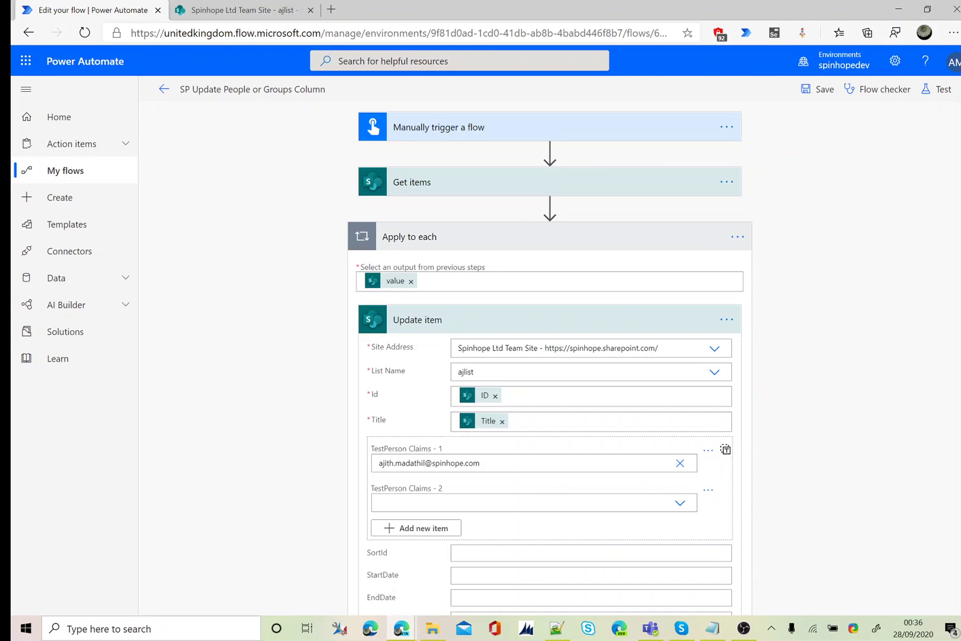
scroll(554, 356, "down", 4)
left_click(415, 251)
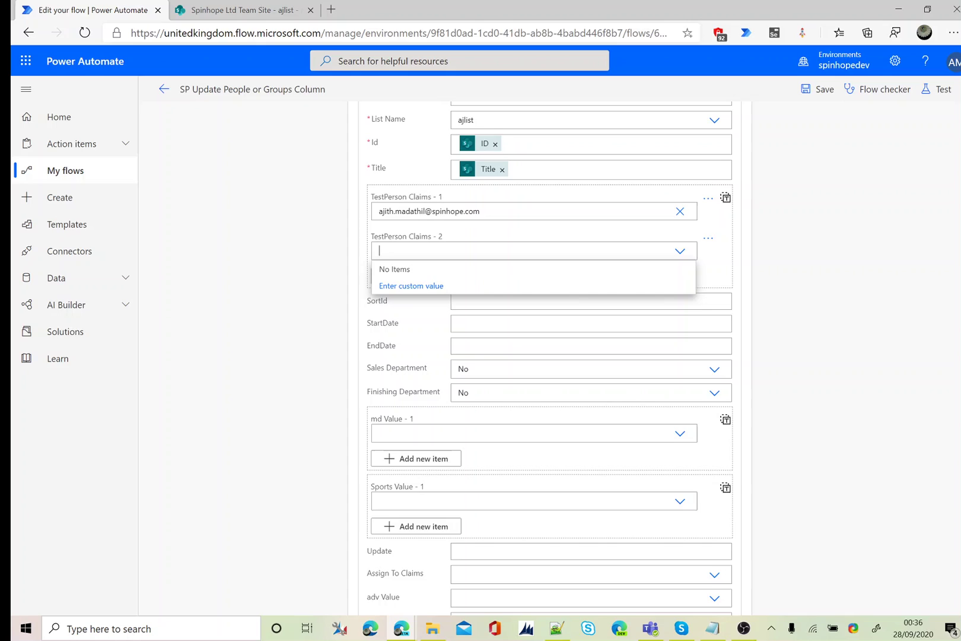
left_click(414, 286)
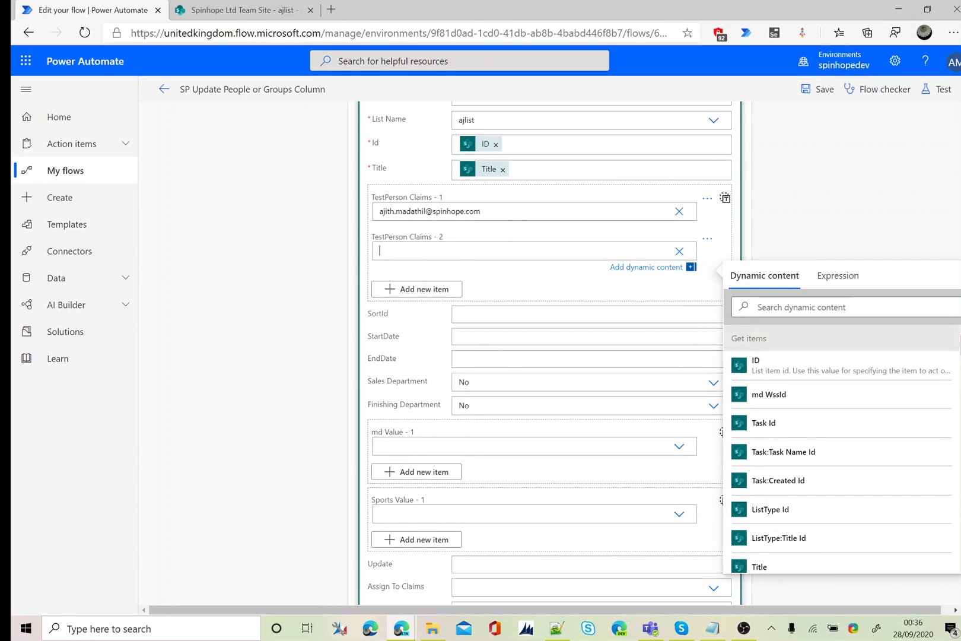
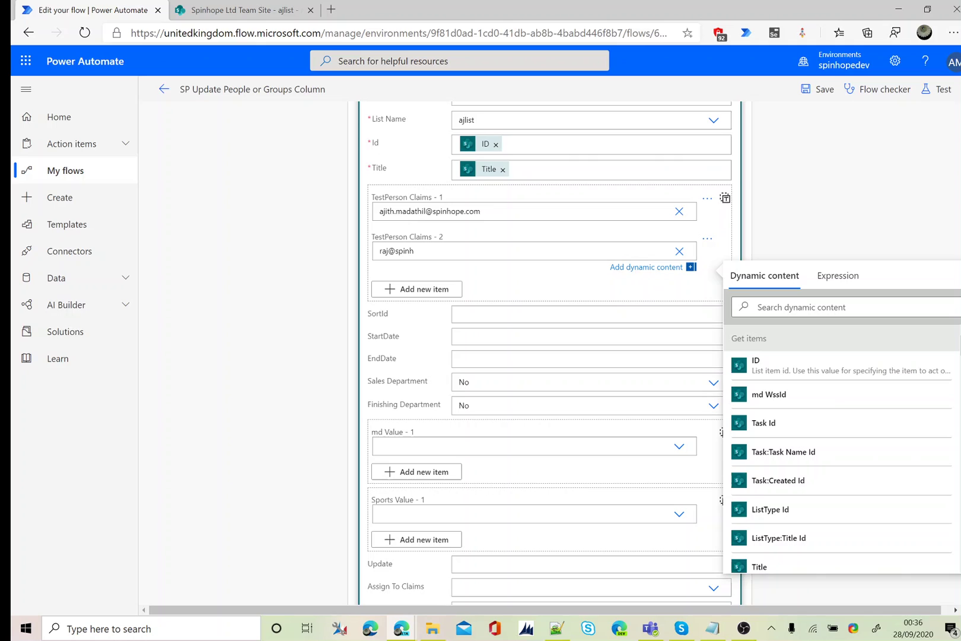
Save and test-run the flow with a manual trigger, then view the ajlist list
left_click(814, 89)
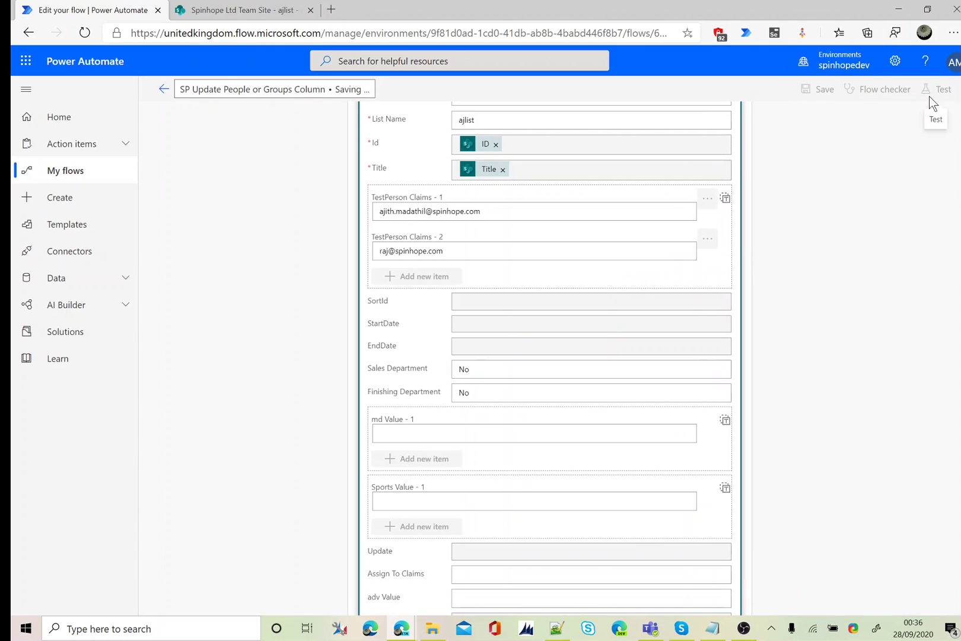
left_click(934, 95)
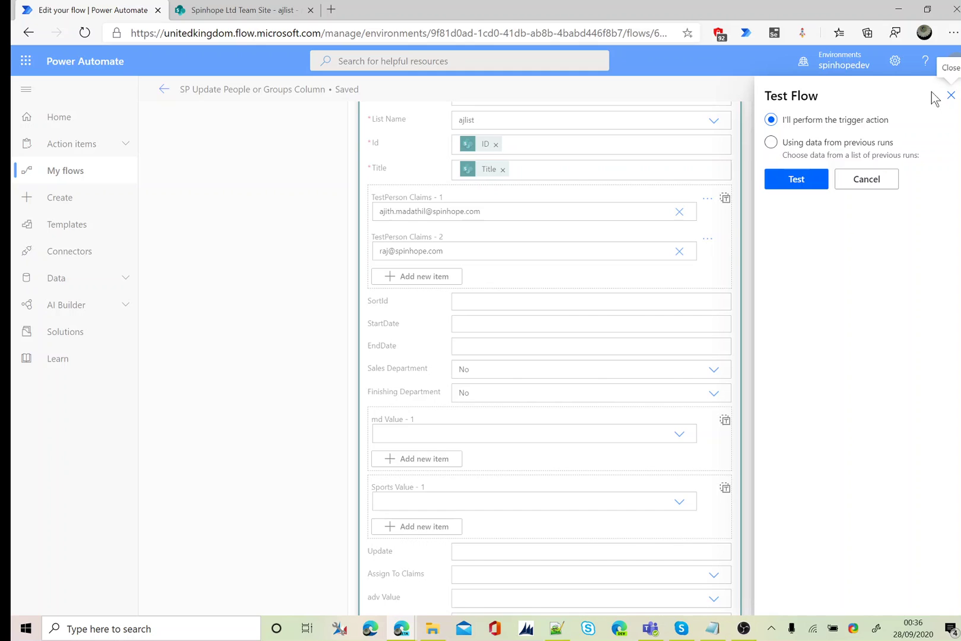
left_click(797, 181)
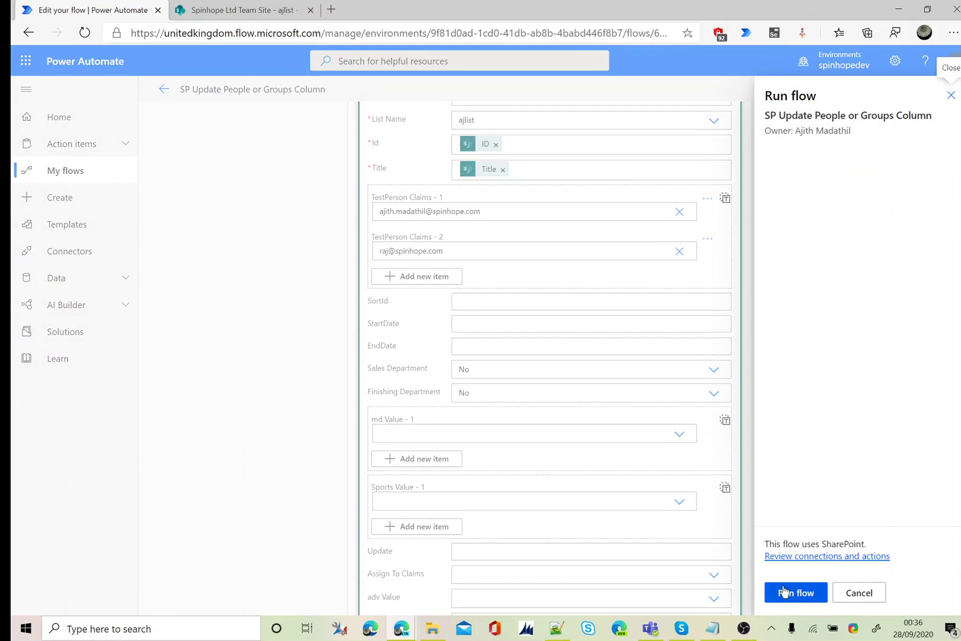
left_click(790, 593)
left_click(791, 593)
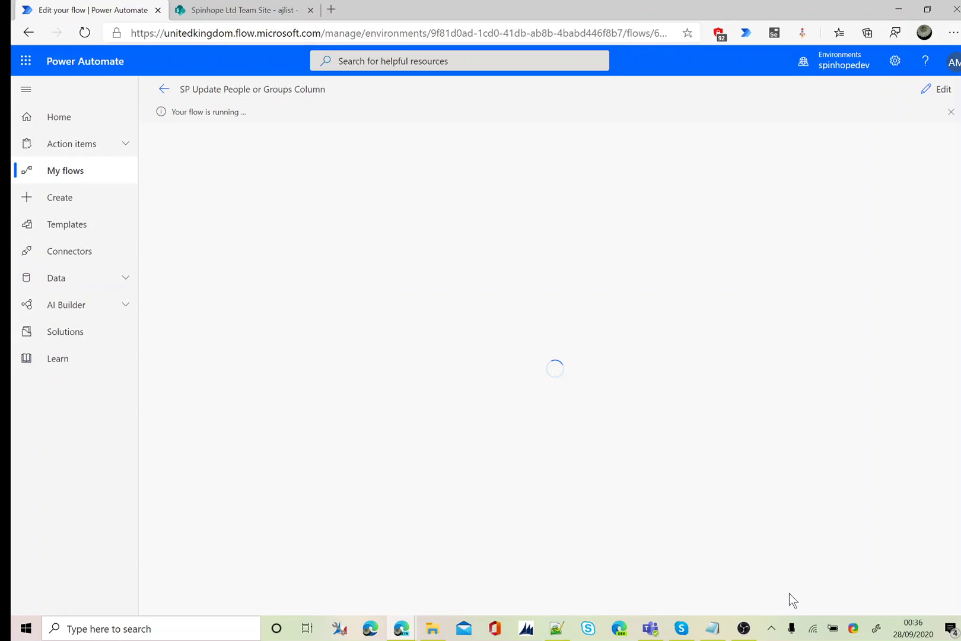
left_click(230, 13)
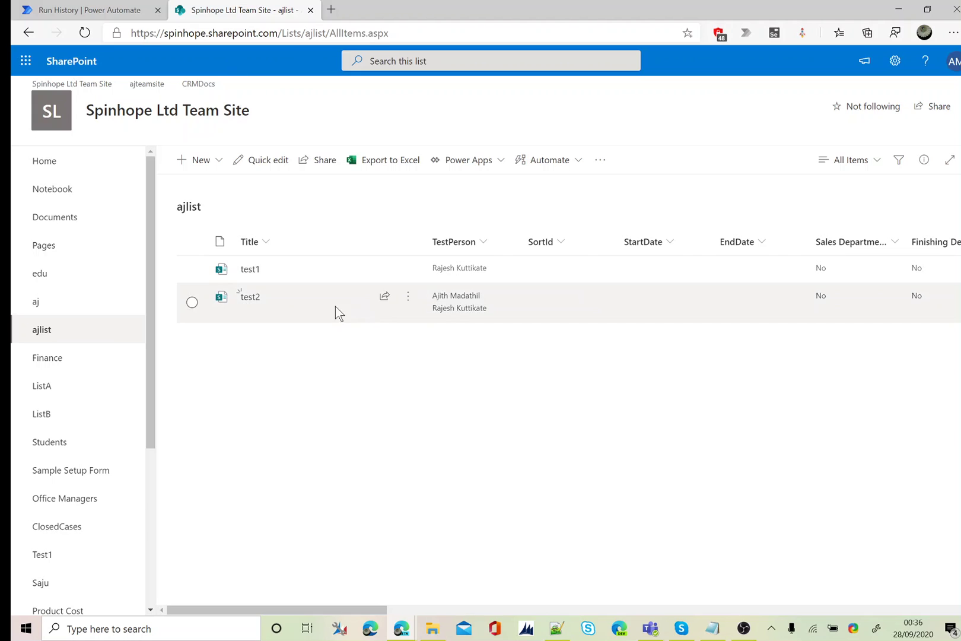
Edit test2, remove both people from TestPerson, and save the item
left_click(335, 306)
left_click(189, 161)
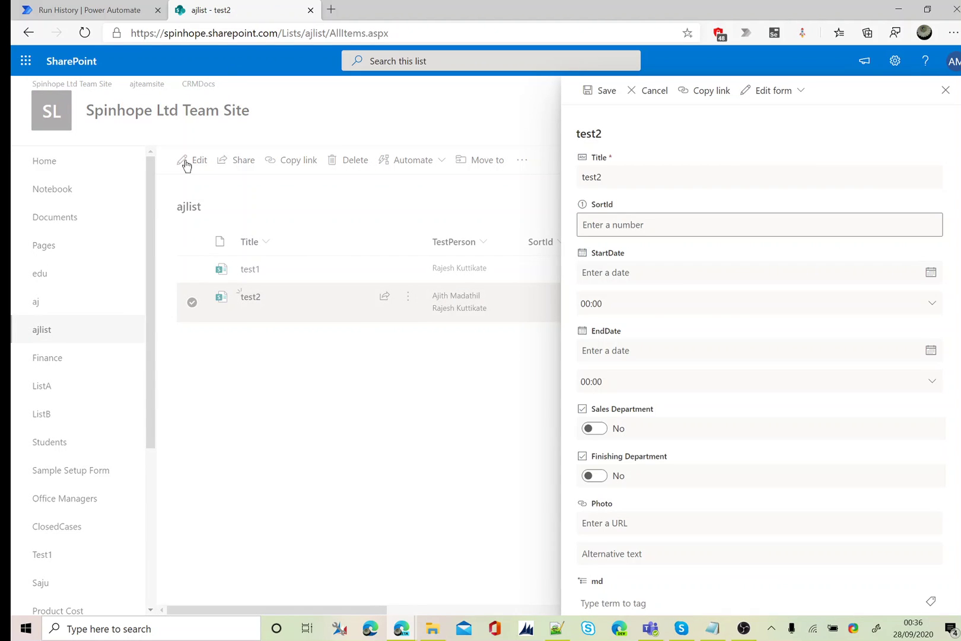
scroll(760, 344, "down", 5)
scroll(672, 392, "down", 8)
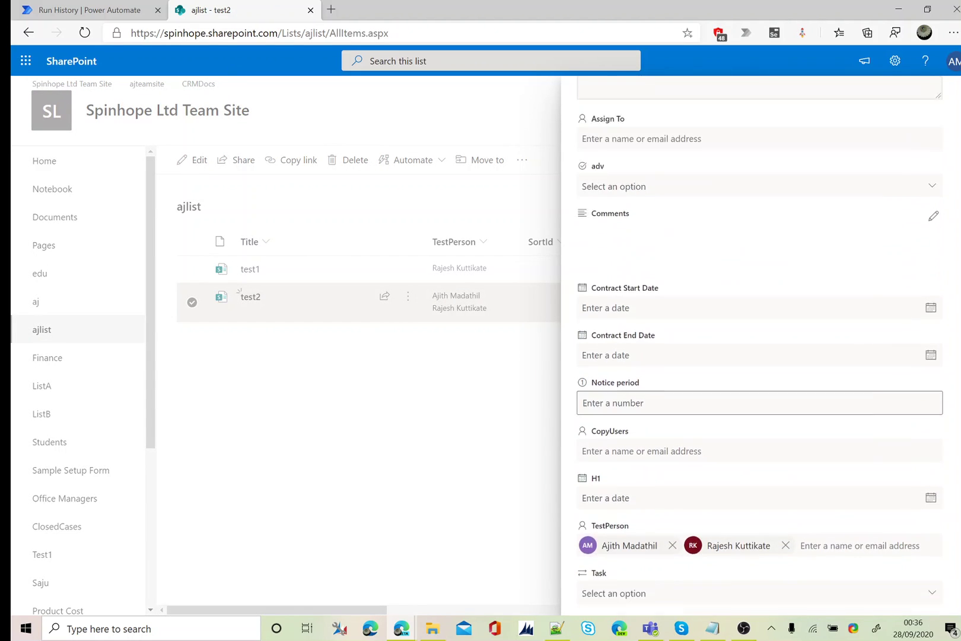
left_click(673, 386)
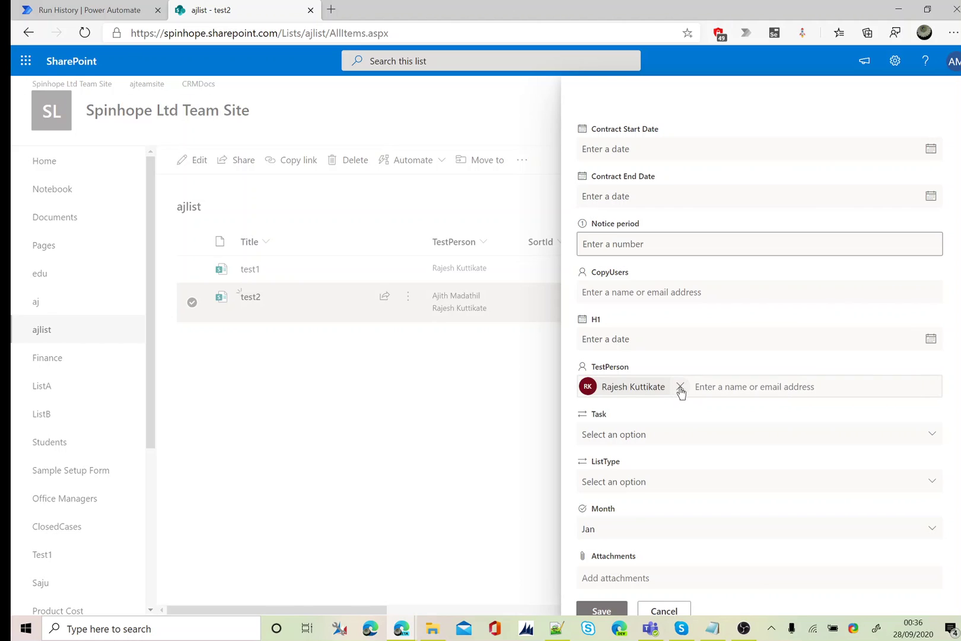
left_click(676, 387)
left_click(609, 605)
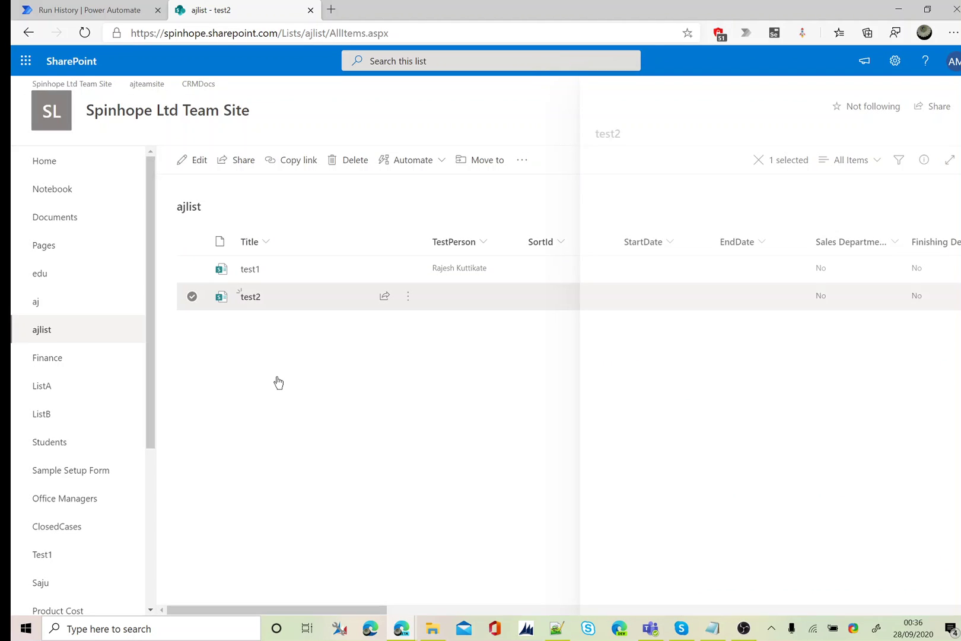
Clear both TestPerson Claims values in Update item and delete the Claims - 2 entry
left_click(102, 10)
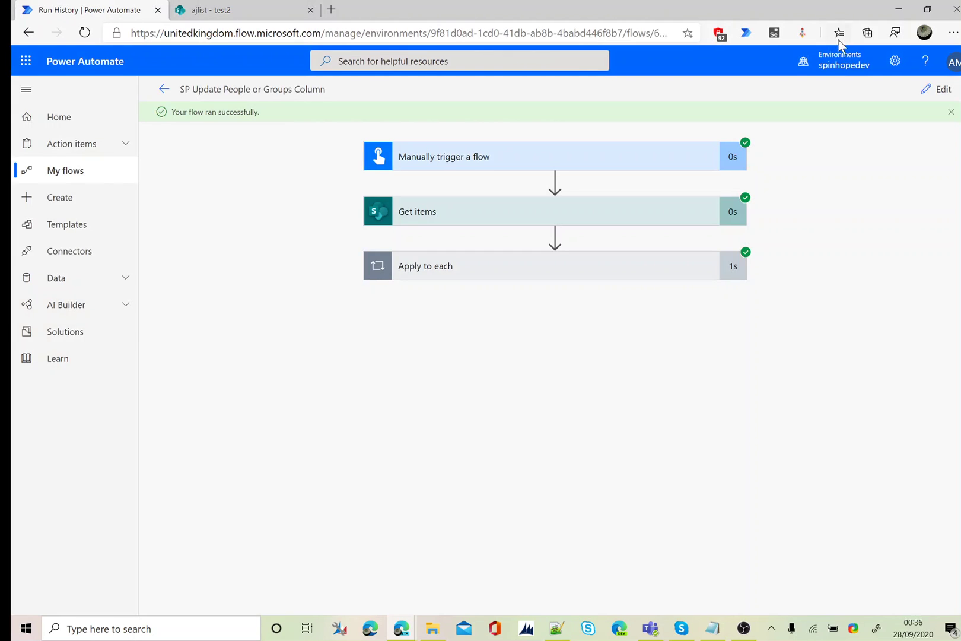
left_click(924, 90)
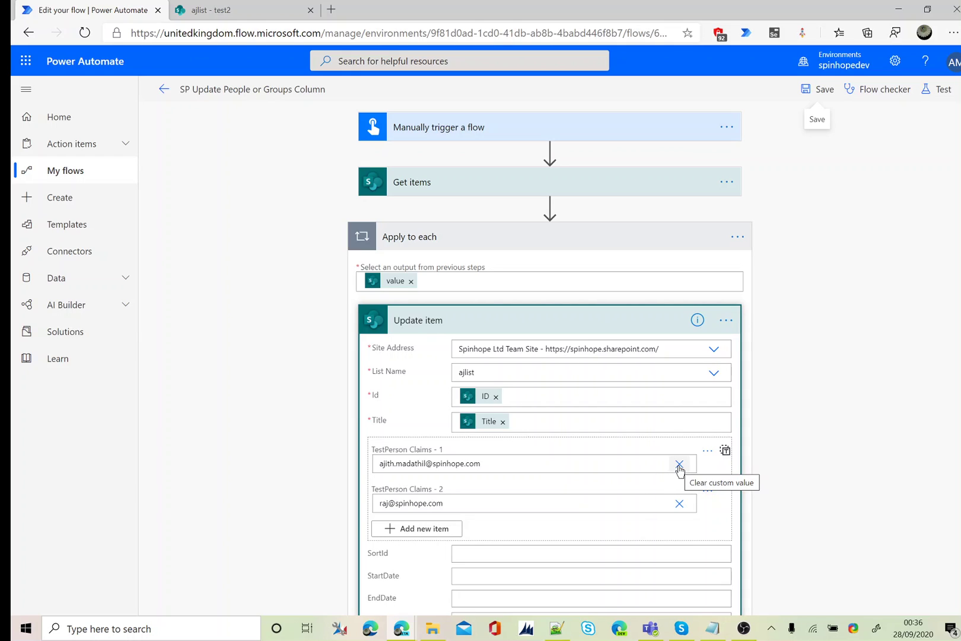
left_click(679, 465)
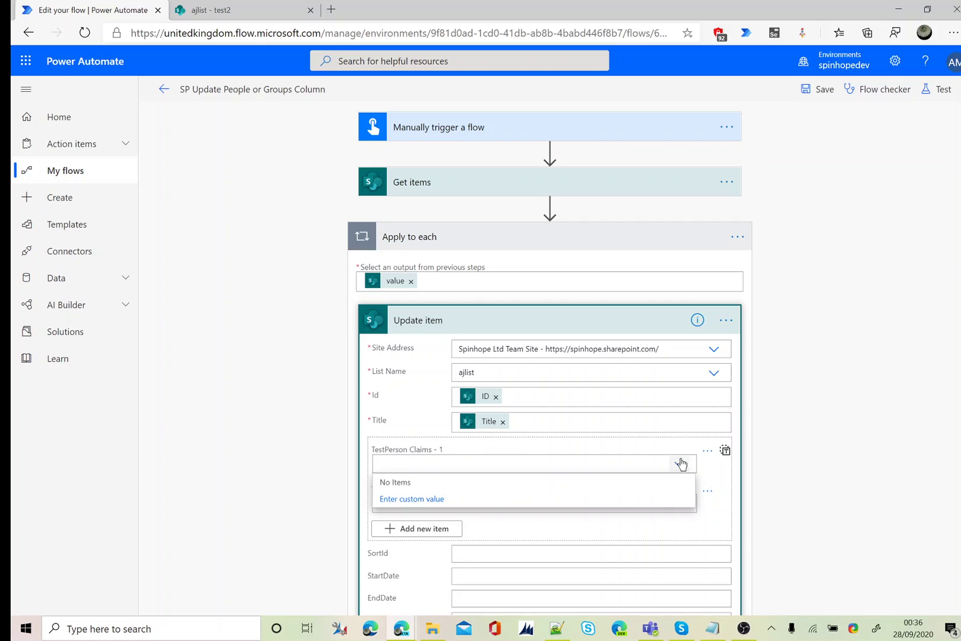
left_click(734, 487)
left_click(679, 507)
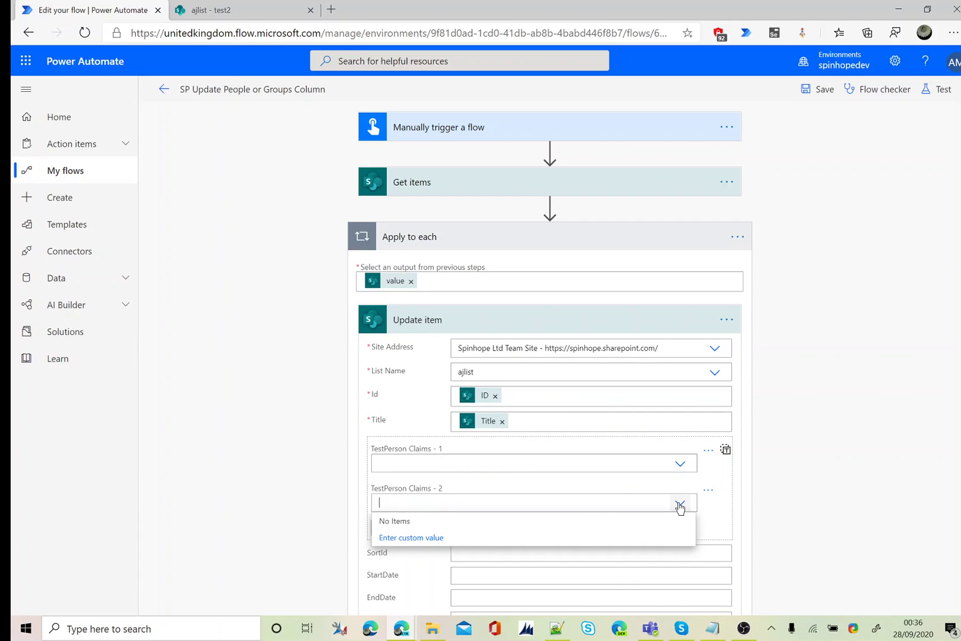
left_click(708, 491)
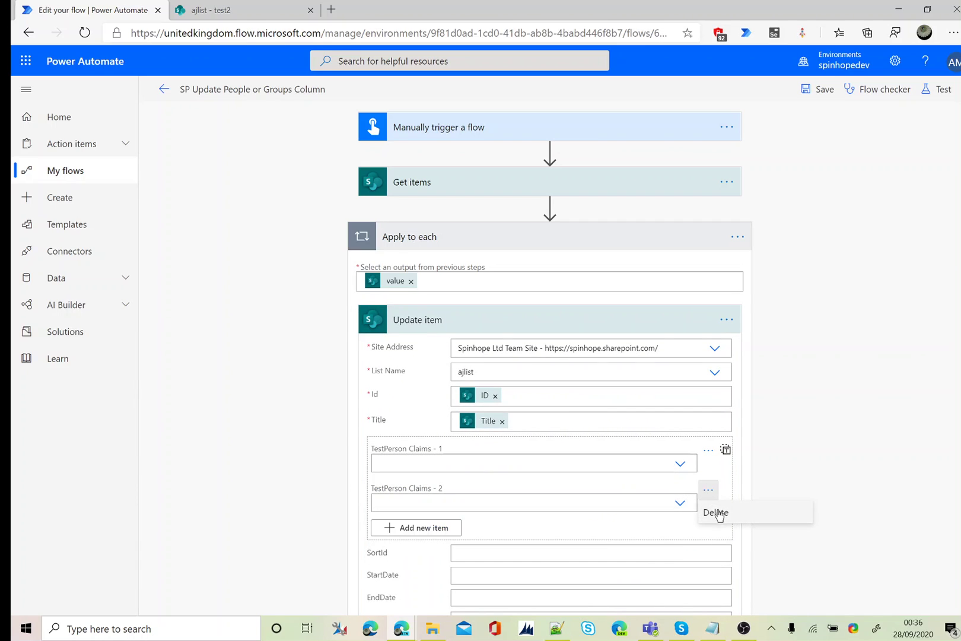
left_click(718, 511)
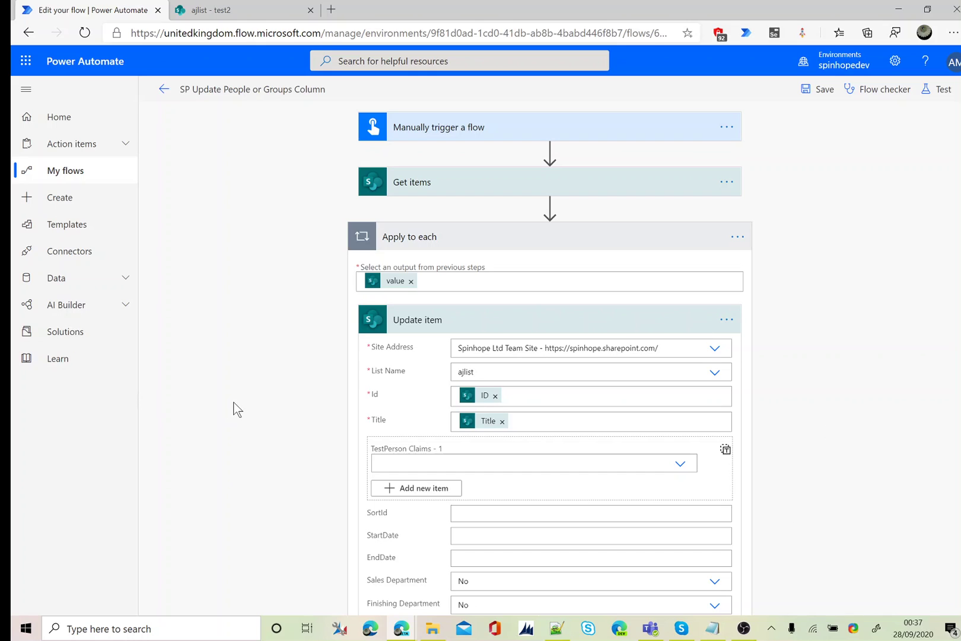
Insert an Initialize variable action between the trigger and Get items
left_click(549, 152)
left_click(546, 167)
type("Initi")
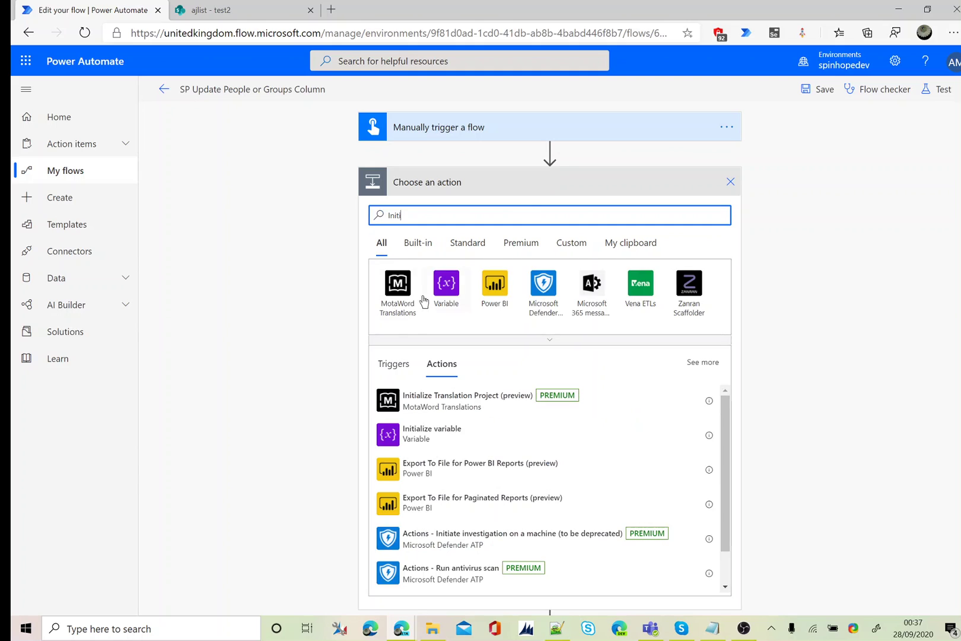
left_click(420, 441)
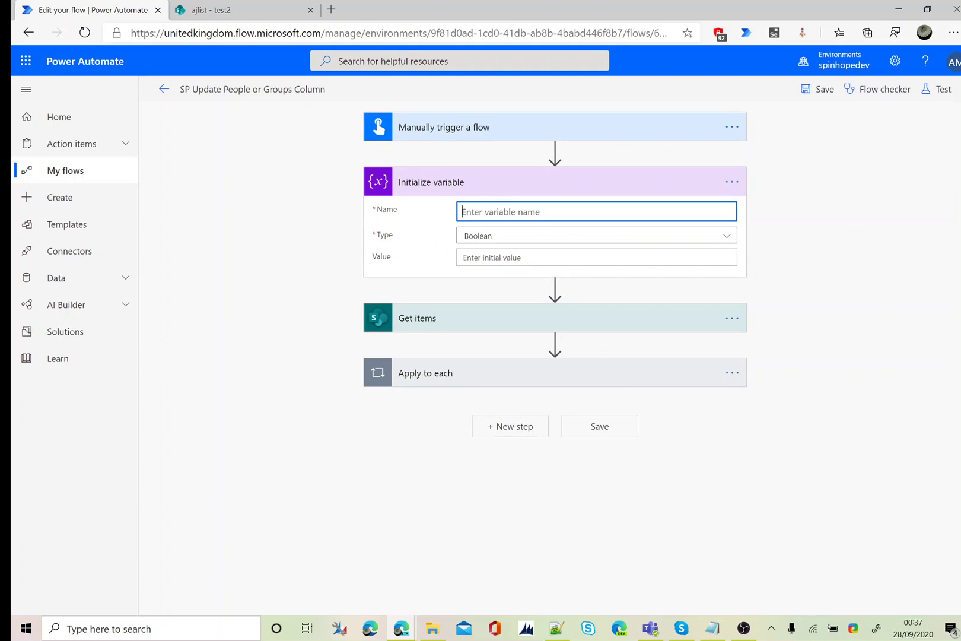
Name the variable Email1, type String, with the first person's email as its value
type("Emkail")
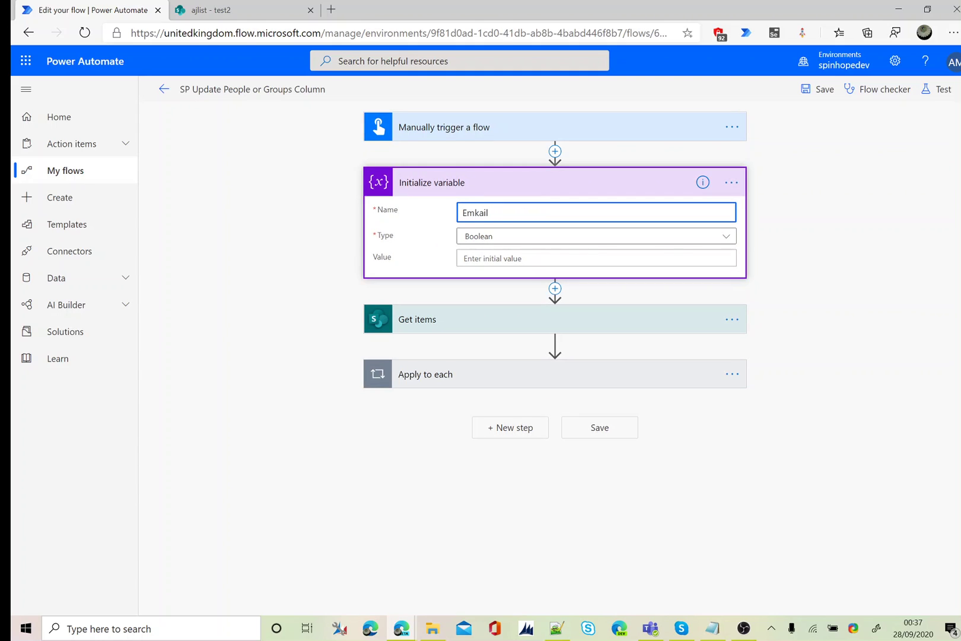
key("BackSpace")
key("BackSpace")
key("BackSpace")
key("BackSpace")
type("ail1")
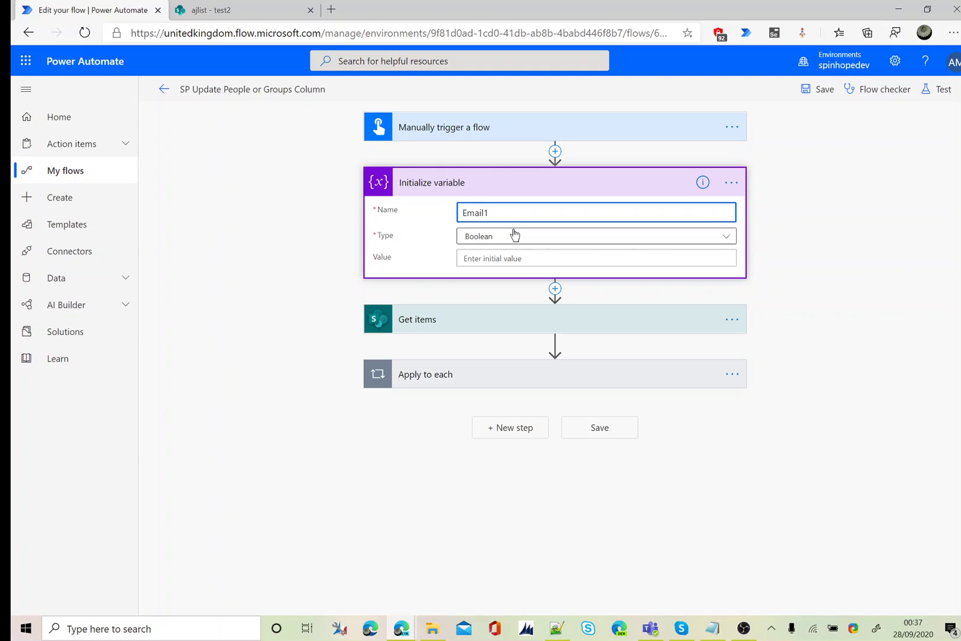
left_click(514, 234)
left_click(484, 330)
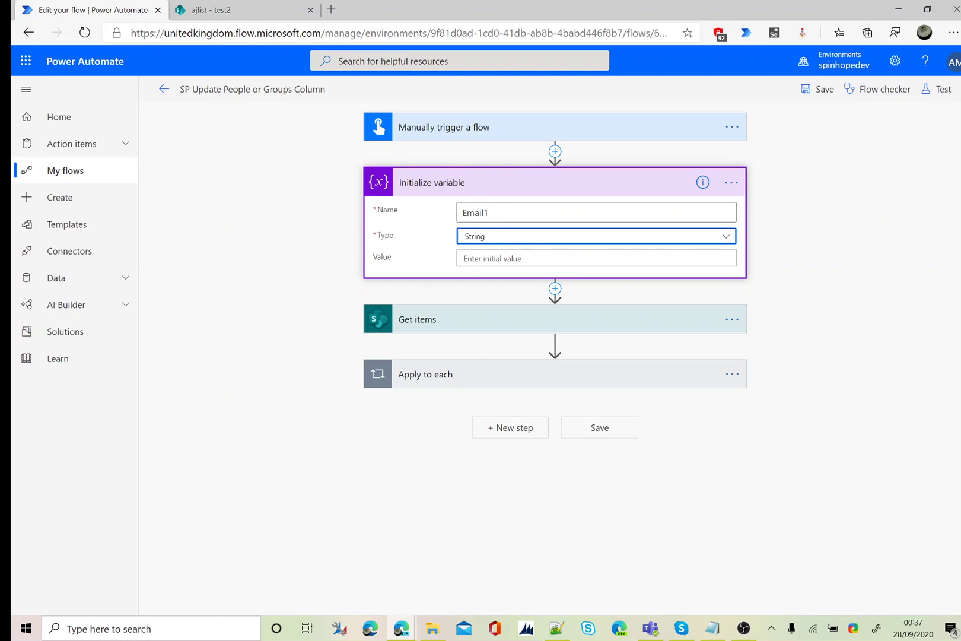
left_click(474, 258)
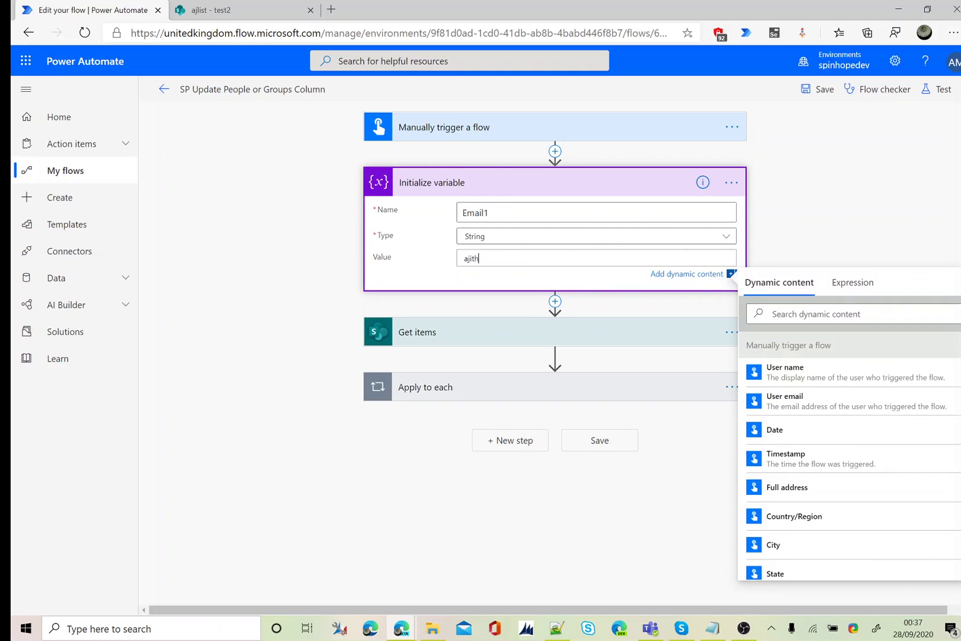
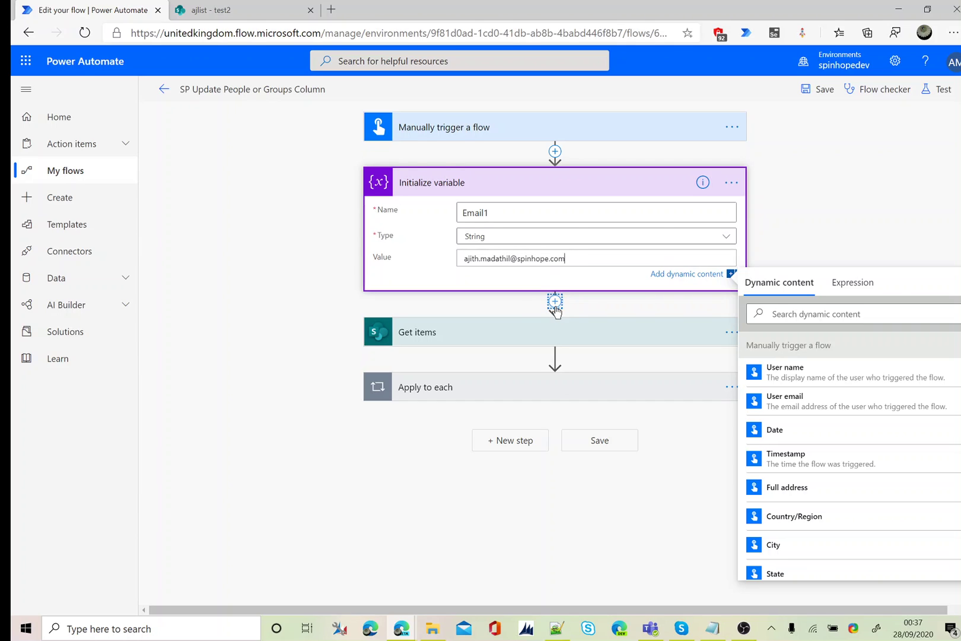
left_click(554, 304)
Add another Initialize variable action and name it Email2
left_click(553, 321)
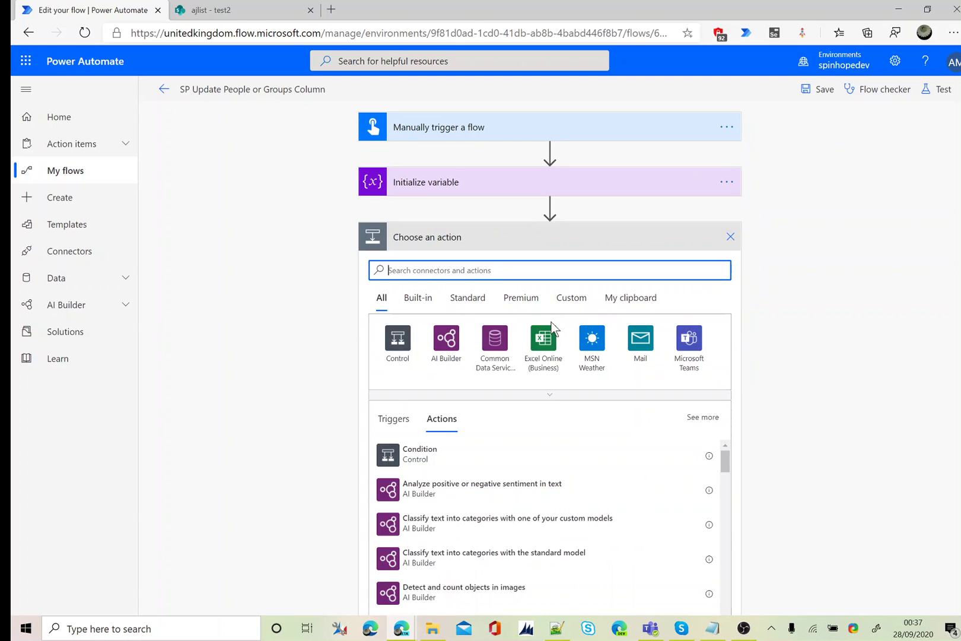
type("varai")
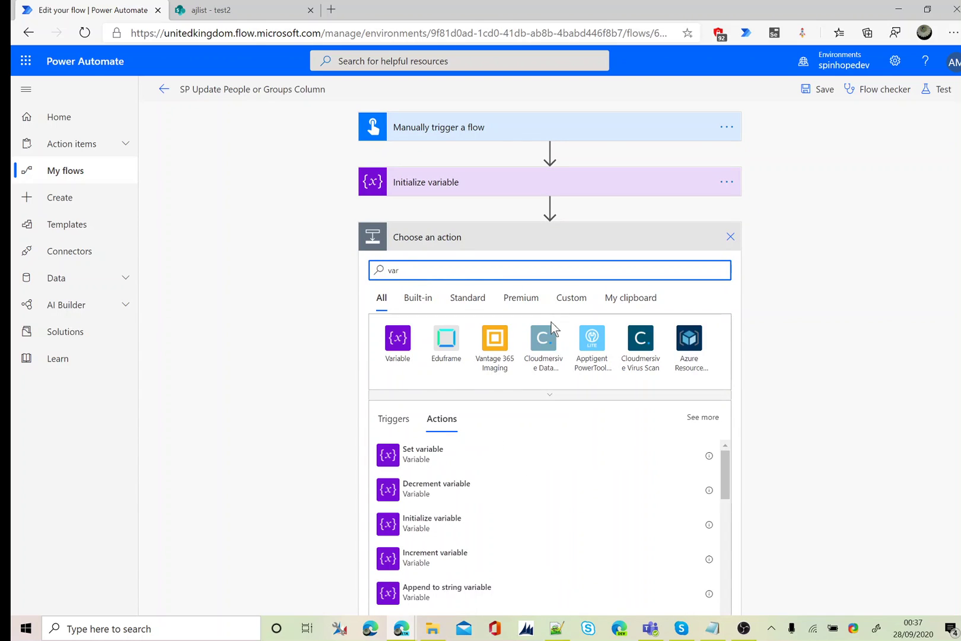
left_click(466, 520)
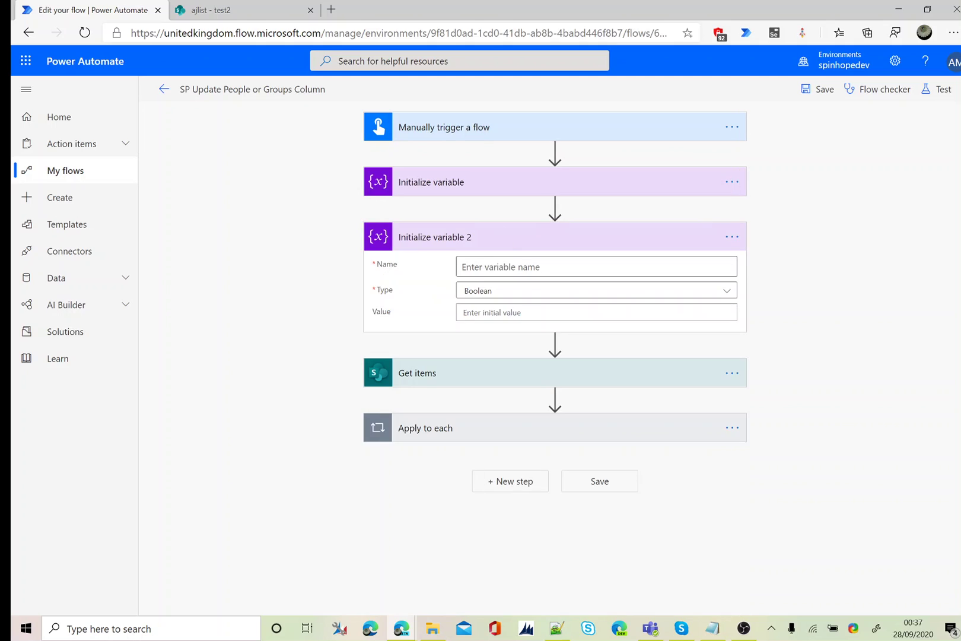
type("Email2")
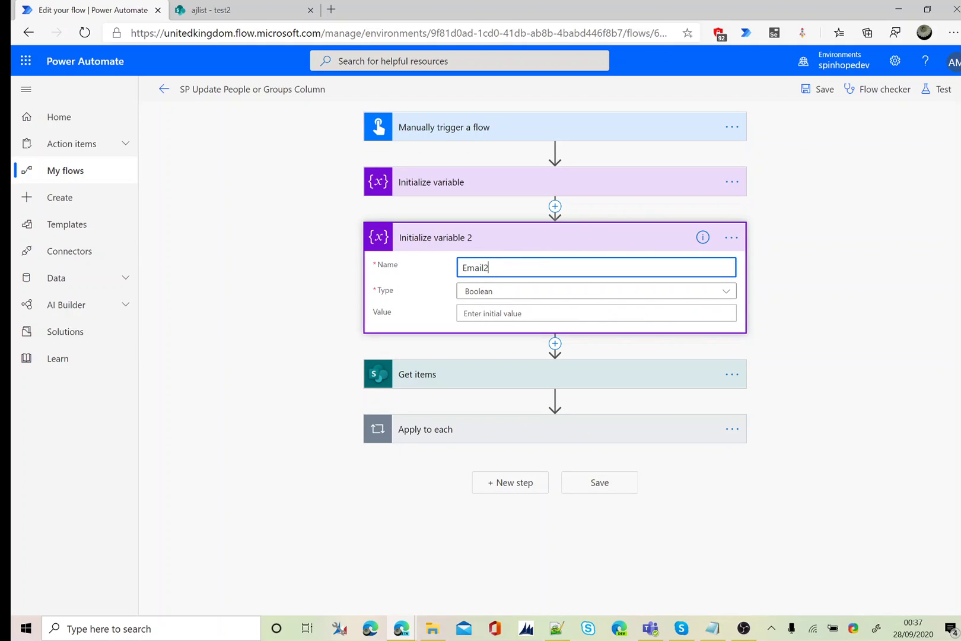
Set Email2's type to String and its value to the second person's email address
left_click(515, 295)
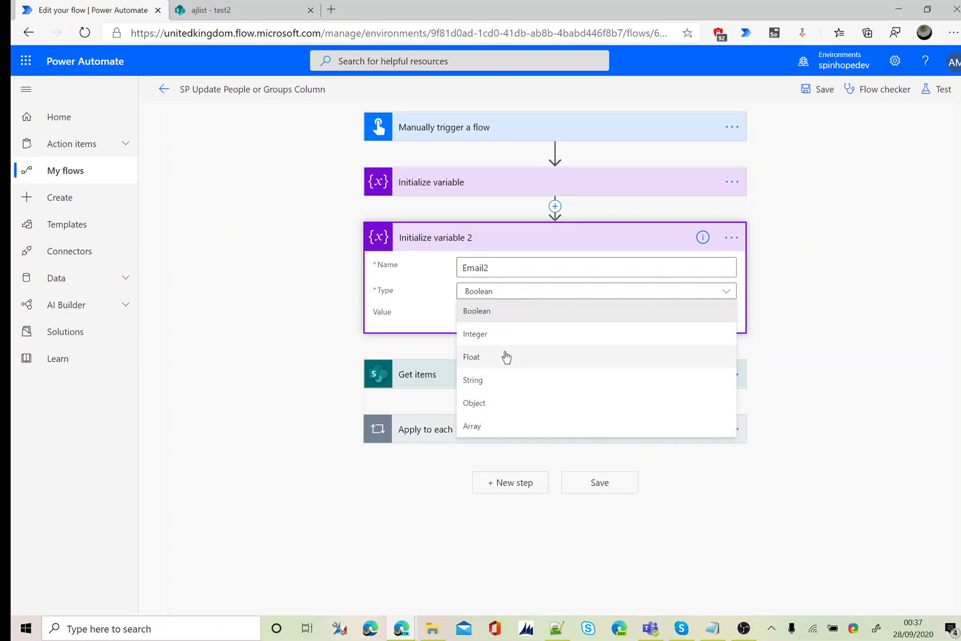
left_click(496, 382)
left_click(497, 313)
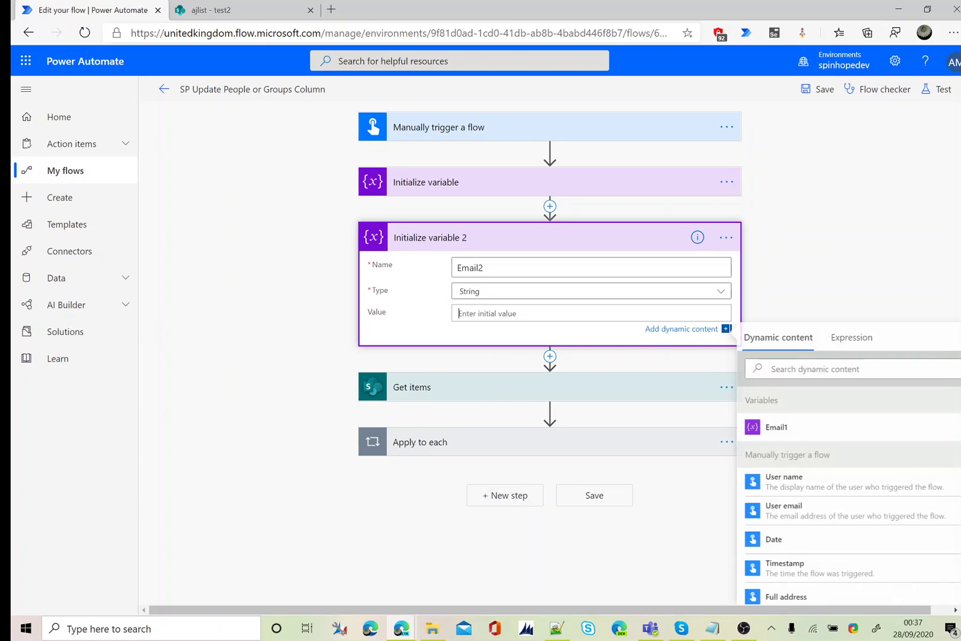
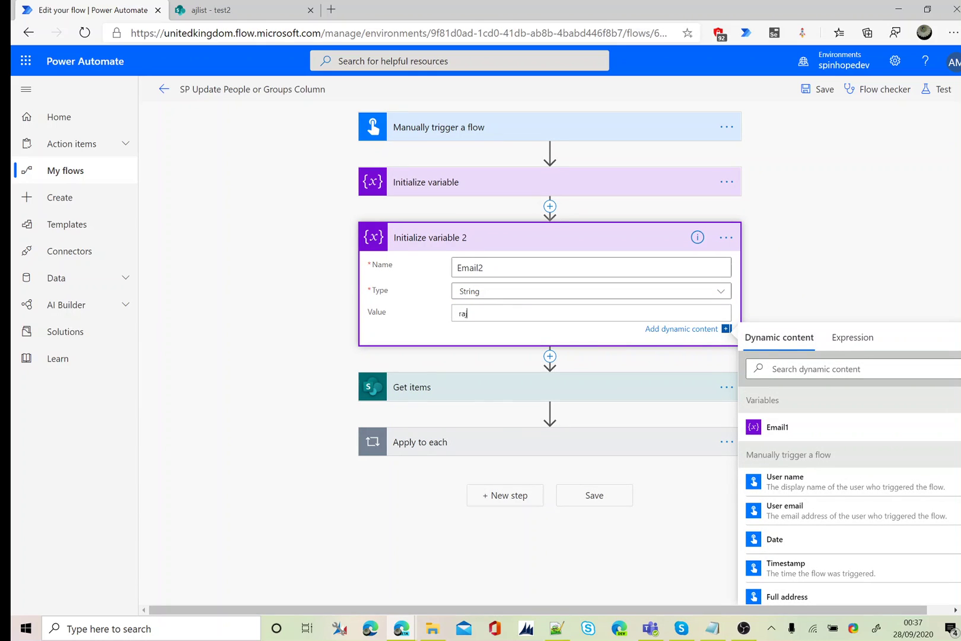
left_click(296, 356)
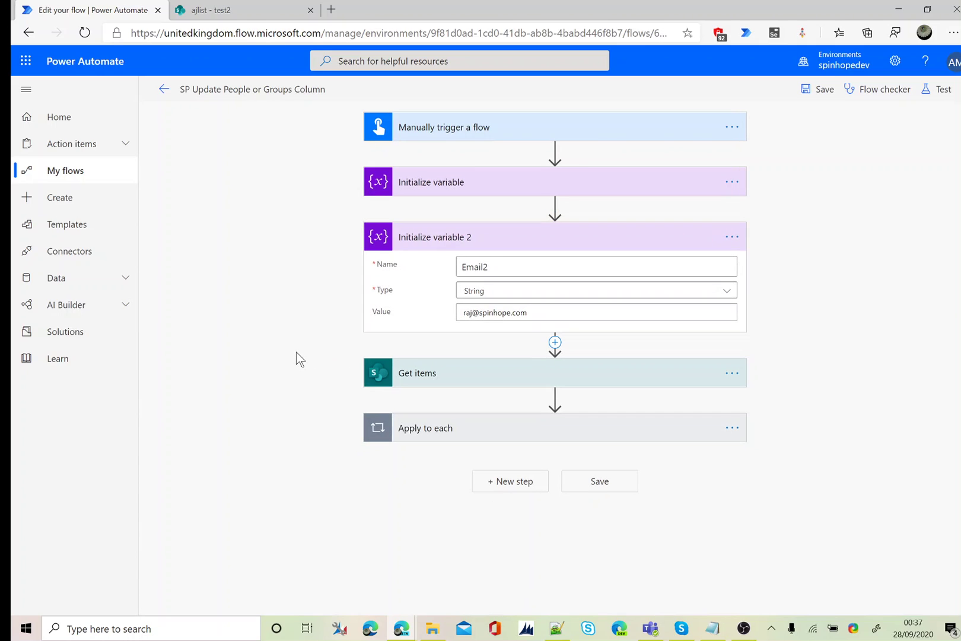
left_click(555, 342)
Add a Compose action and paste the two-entry Claims JSON array into its Inputs
left_click(545, 360)
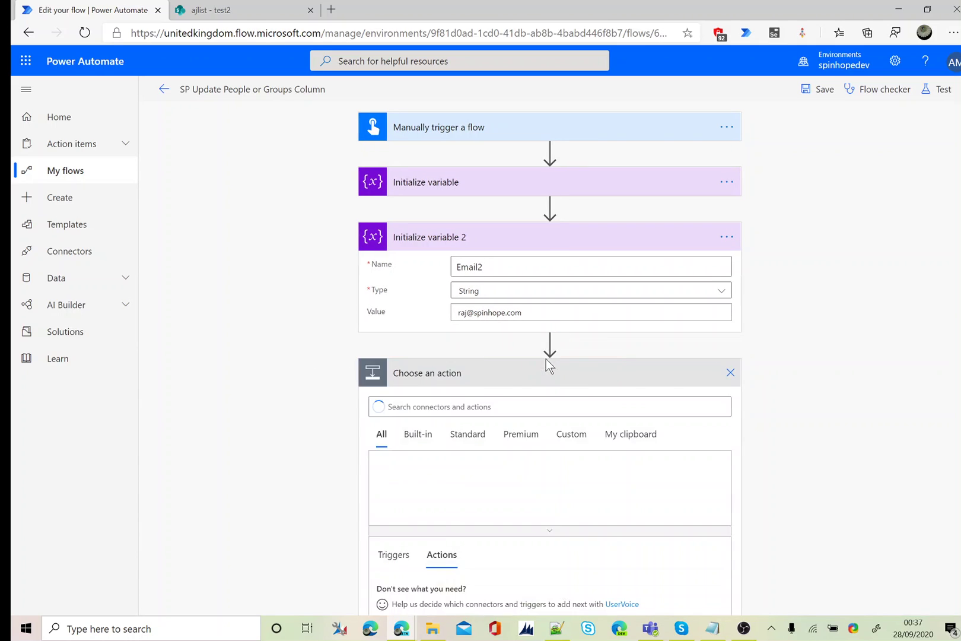
type("compose")
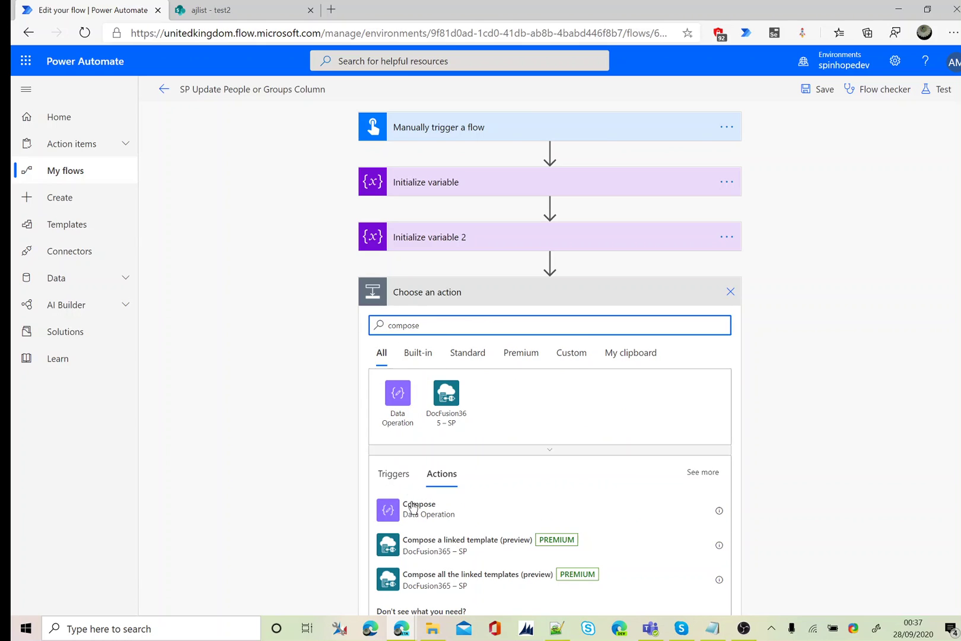
left_click(418, 509)
left_click(596, 319)
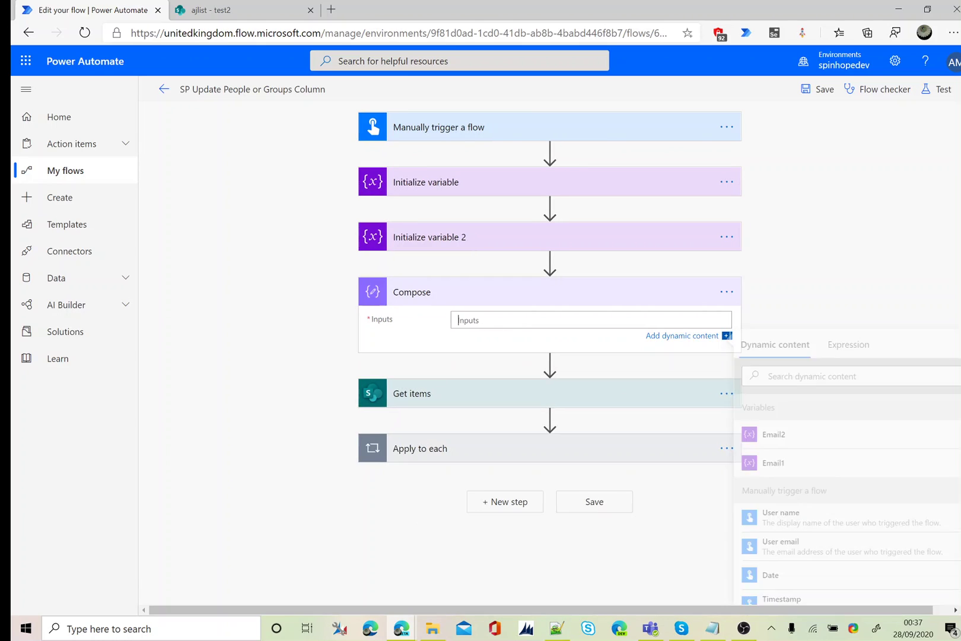
key("ctrl+v")
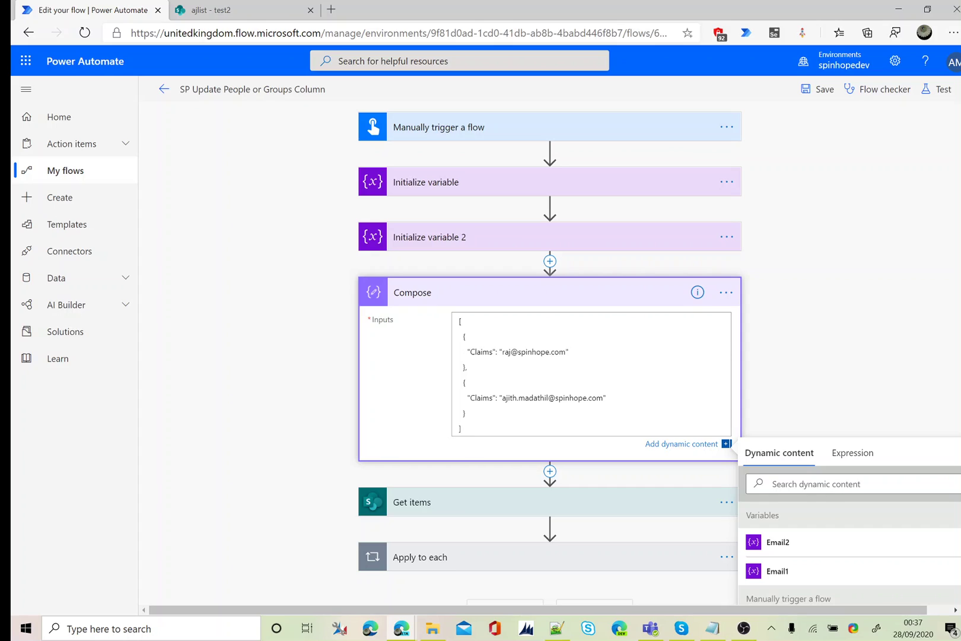
Replace both hard-coded emails in the Claims array with the Email1 and Email2 tokens
left_click_drag(499, 351, 568, 352)
key("BackSpace")
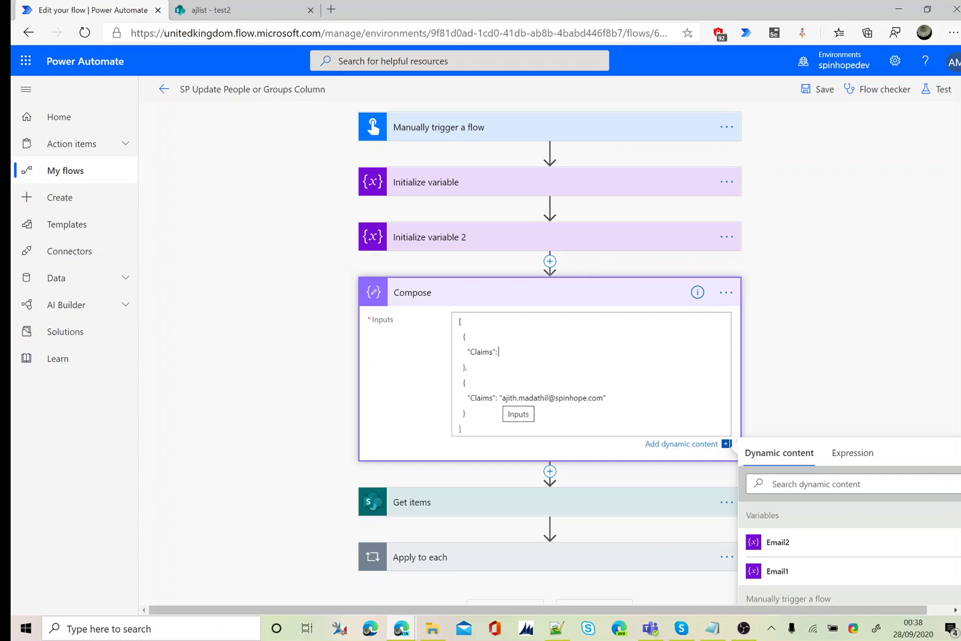
left_click_drag(499, 397, 606, 397)
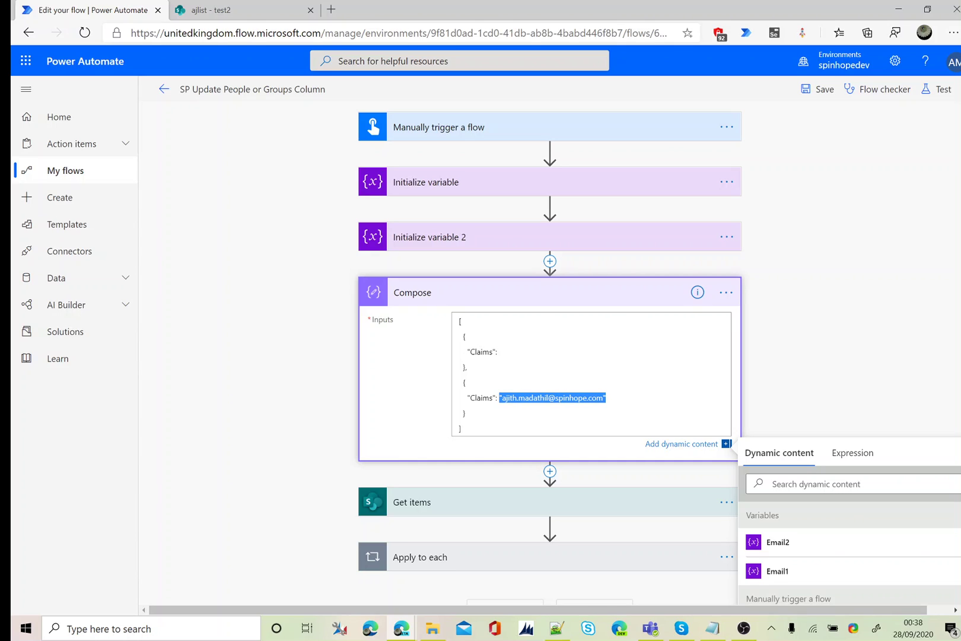
key("BackSpace")
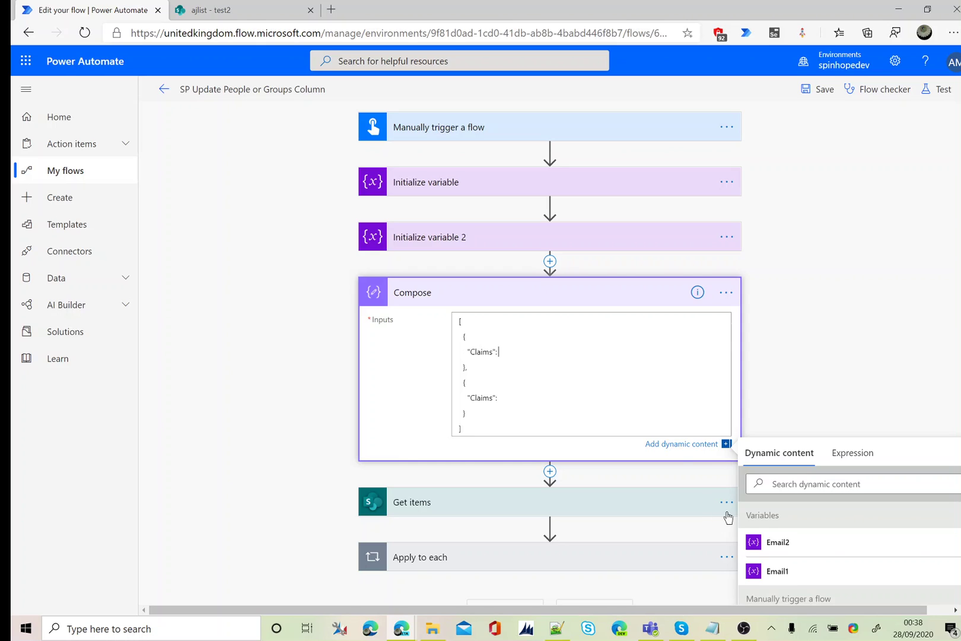
left_click(777, 571)
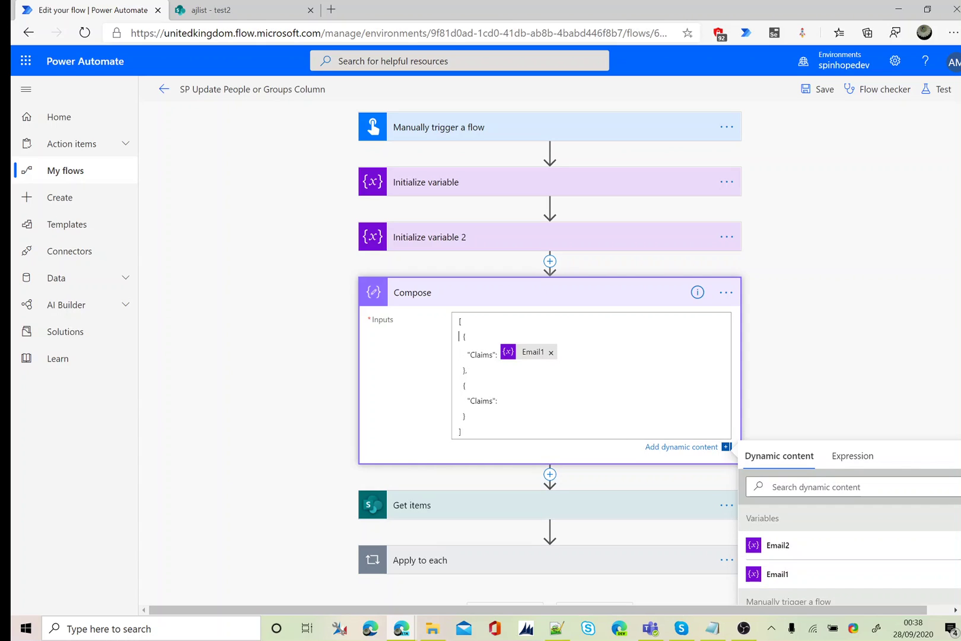
left_click(779, 545)
scroll(840, 349, "down", 3)
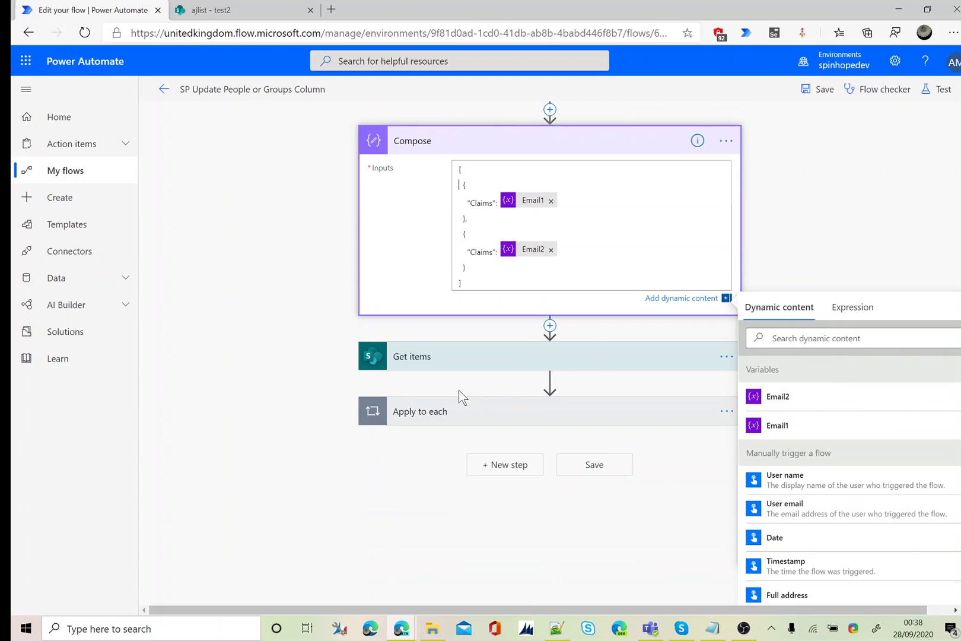
left_click(453, 422)
In Update item, switch TestPerson Claims to entire-array input and set it to Compose Outputs
left_click(450, 505)
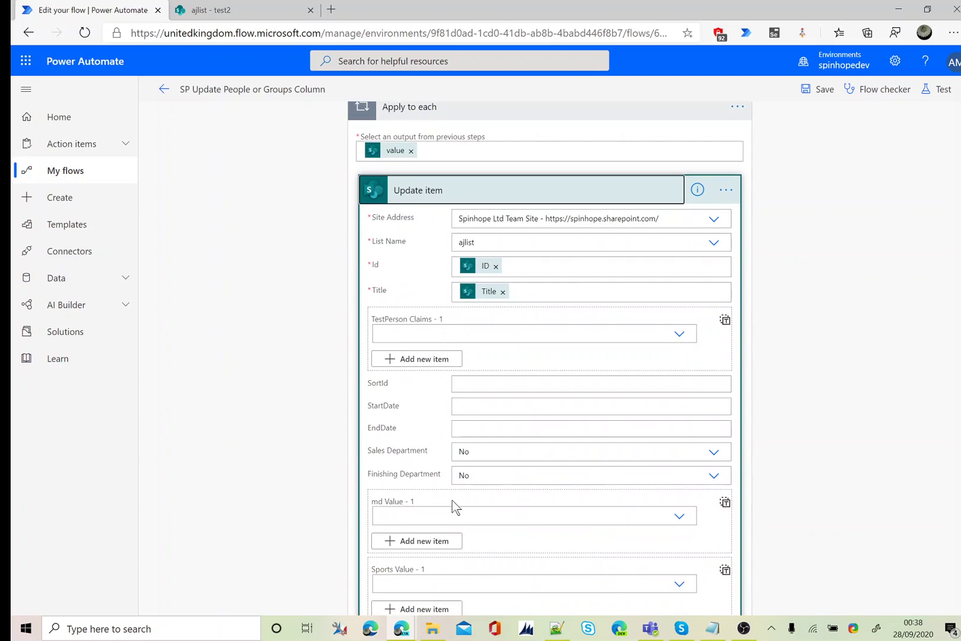
left_click(725, 321)
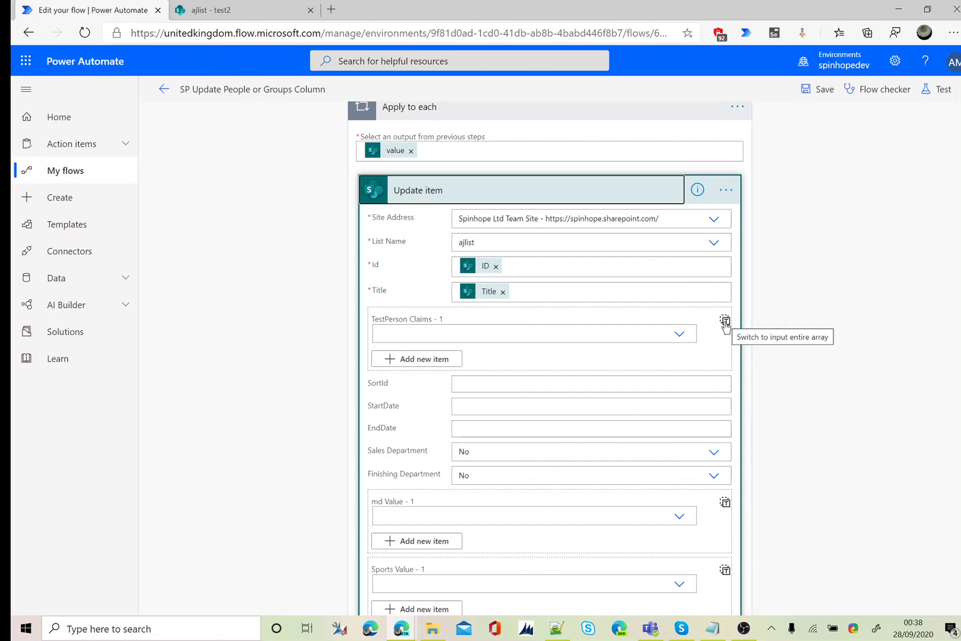
left_click(725, 321)
left_click(462, 320)
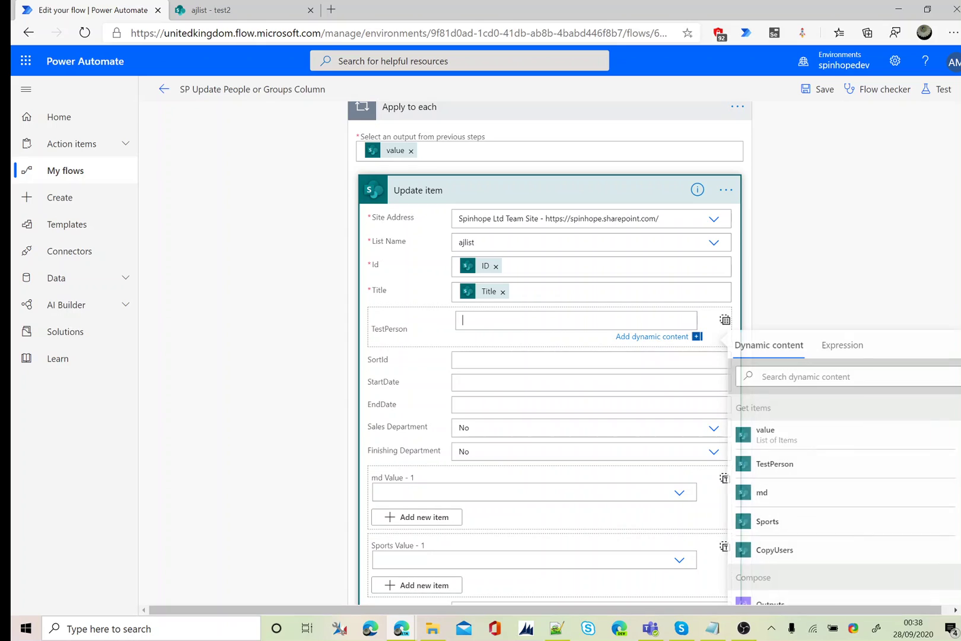
scroll(808, 550, "down", 1)
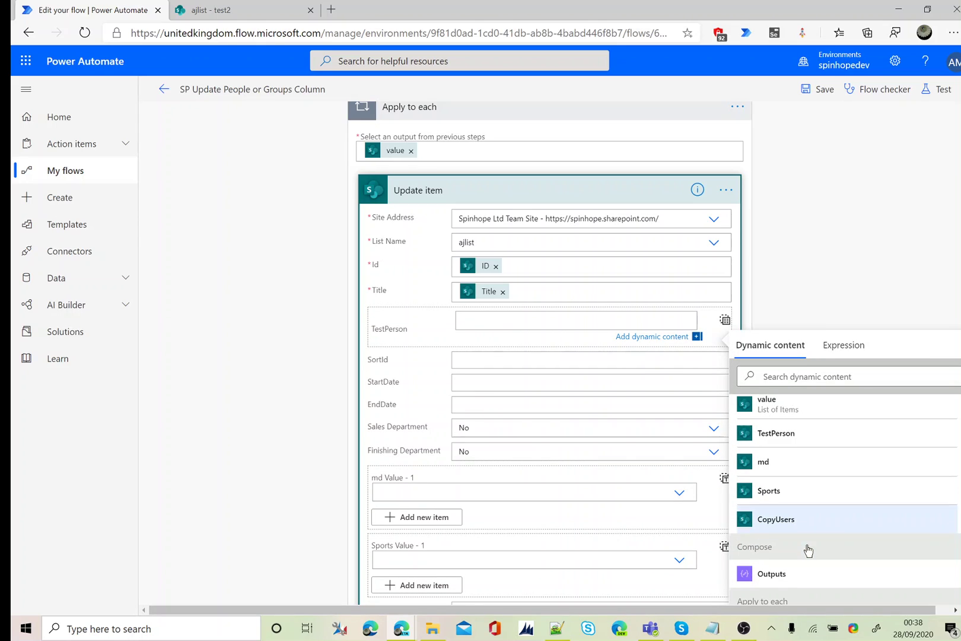
left_click(777, 573)
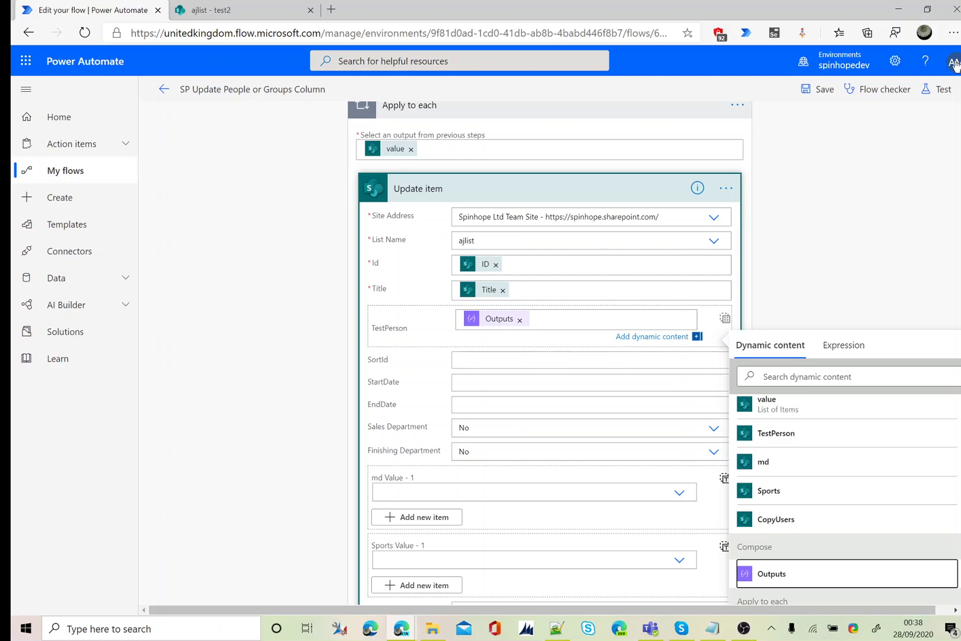
left_click(926, 98)
Save and test the flow, run it, and close the run panel
left_click(795, 172)
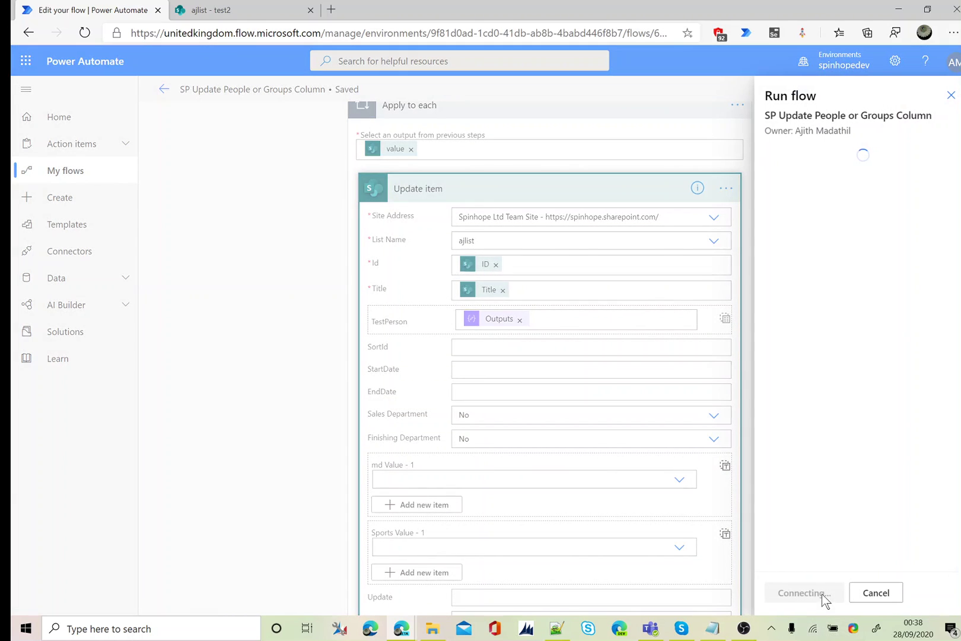
left_click(809, 596)
left_click(810, 596)
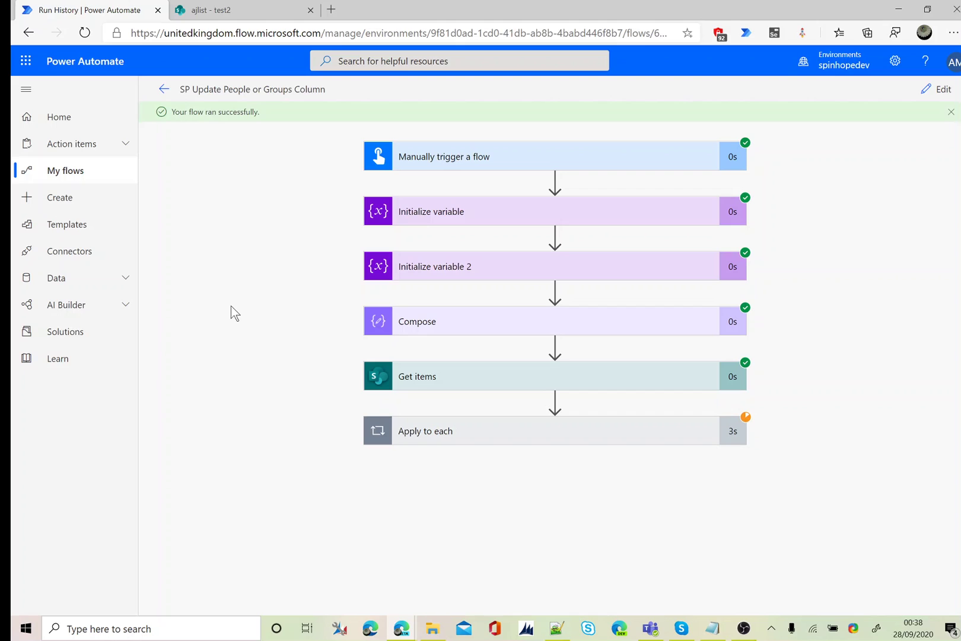
Confirm in the SharePoint ajlist tab that test2's TestPerson shows two people
left_click(228, 11)
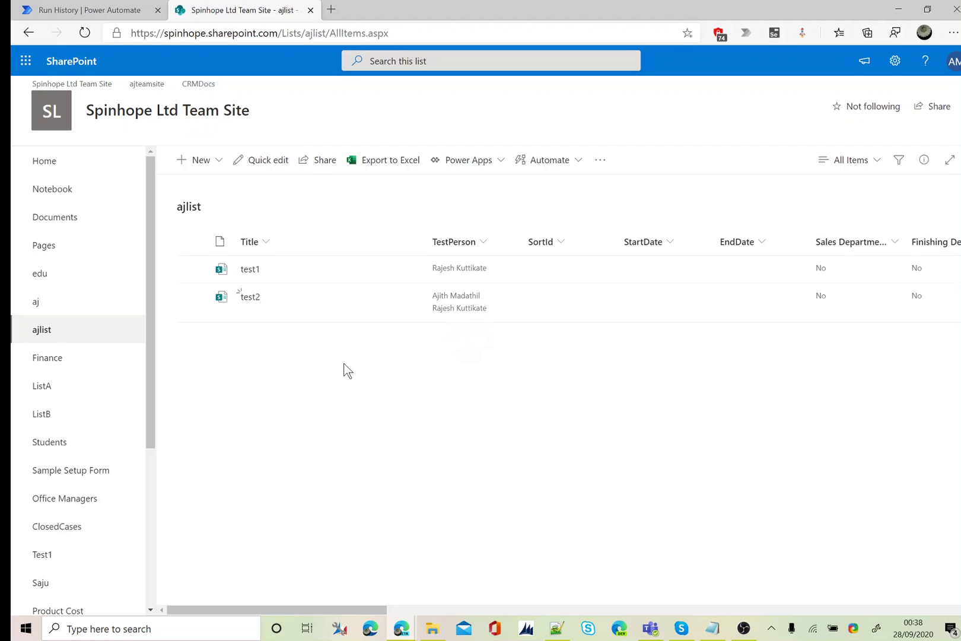
left_click(140, 13)
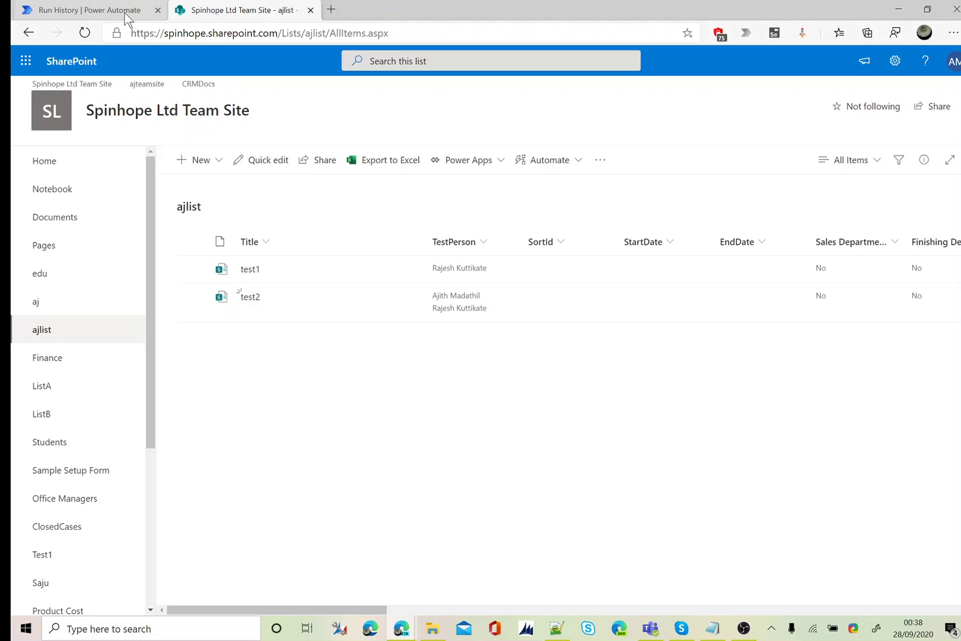
Open the flow in the editor and scroll down to the Compose and Update item steps
left_click(931, 91)
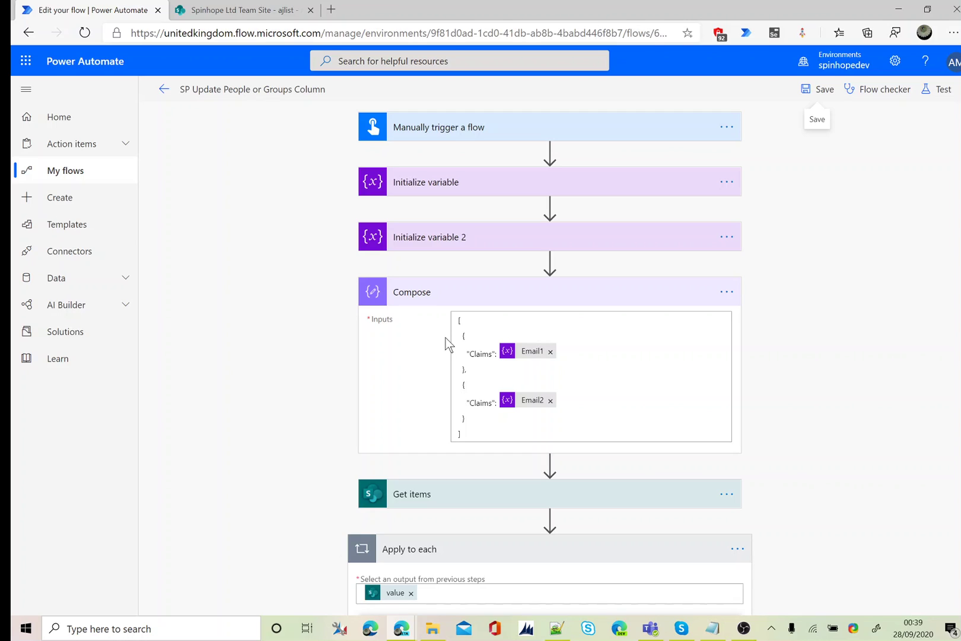
scroll(271, 380, "down", 7)
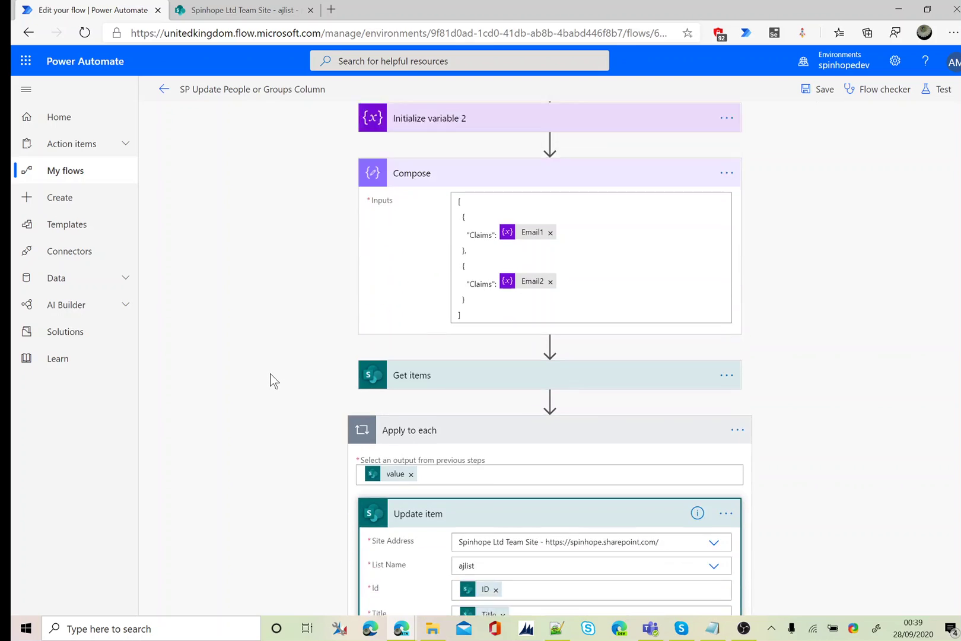